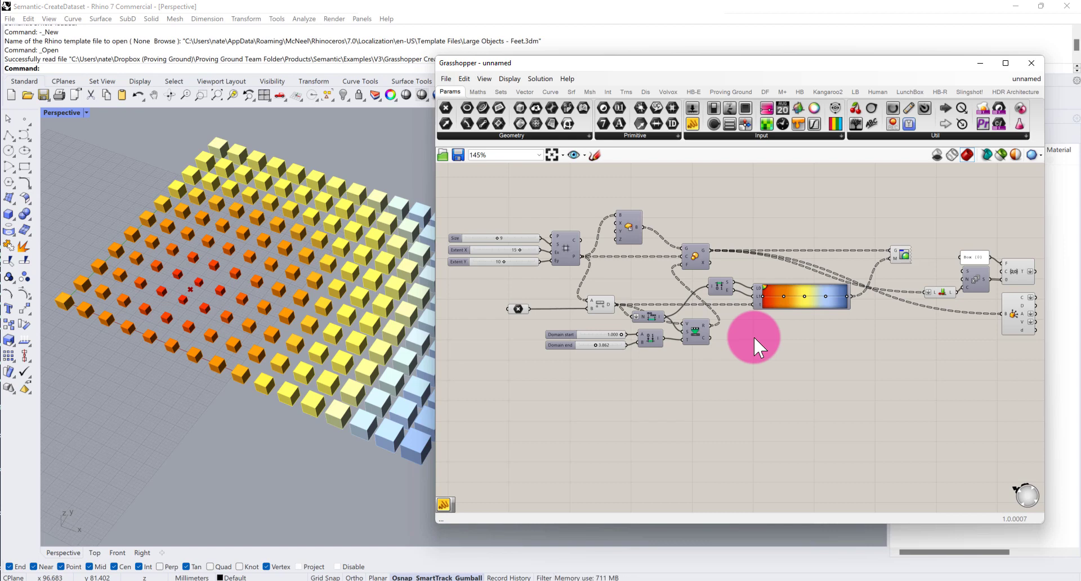
# Step: Place a Create DataTable component from Proving Ground's Data list beside the box definition
pyautogui.moveTo(746, 343); pyautogui.dragTo(779, 347, button='right')
pyautogui.scroll(3, 625, 304)
pyautogui.moveTo(704, 259); pyautogui.dragTo(700, 252, button='right')
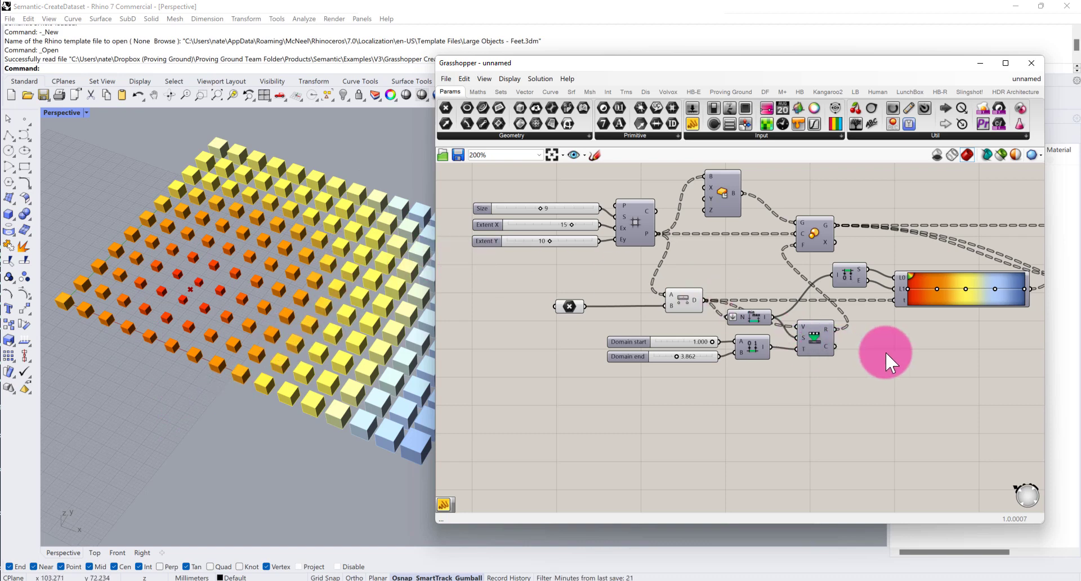
pyautogui.scroll(-3, 900, 351)
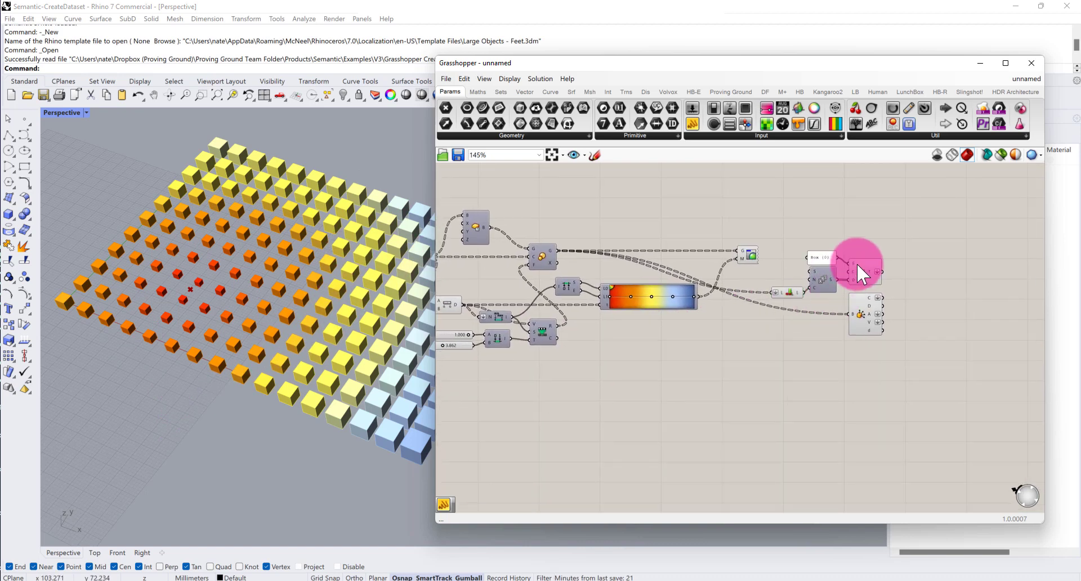
pyautogui.scroll(4, 859, 261)
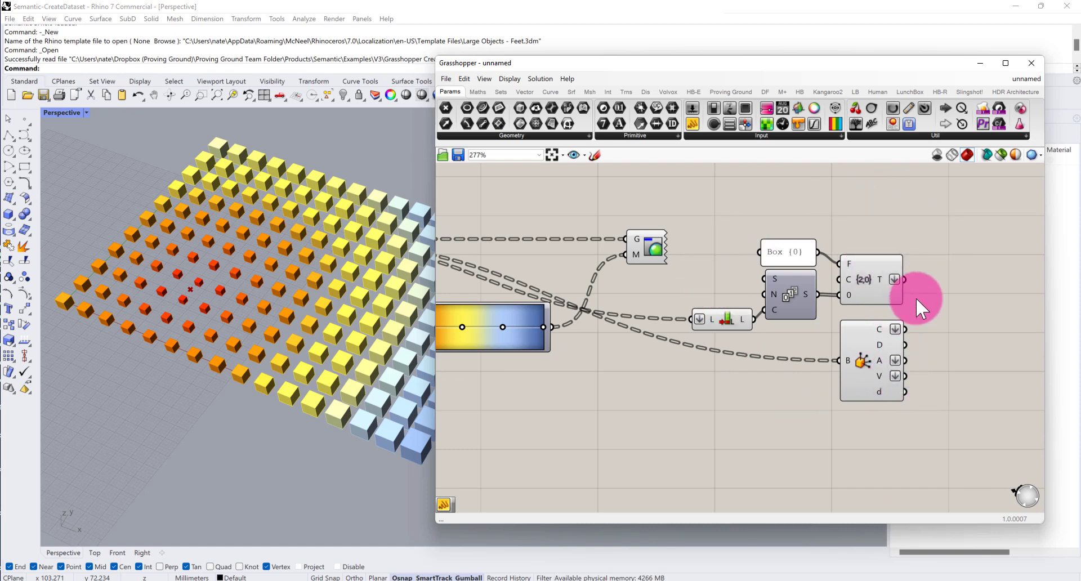
pyautogui.moveTo(917, 295); pyautogui.dragTo(797, 287, button='right')
pyautogui.moveTo(734, 295)
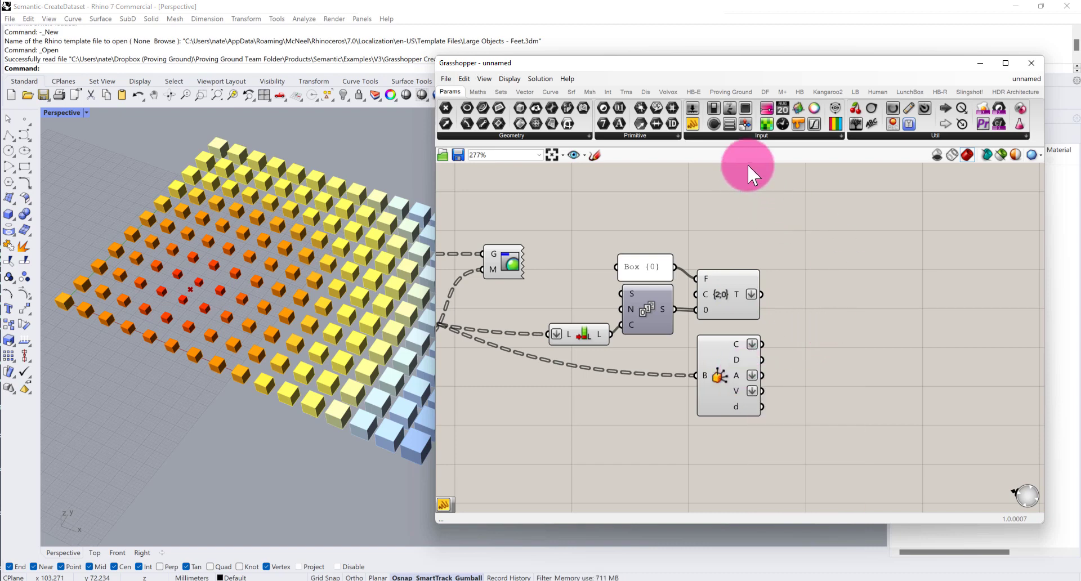
pyautogui.click(732, 91)
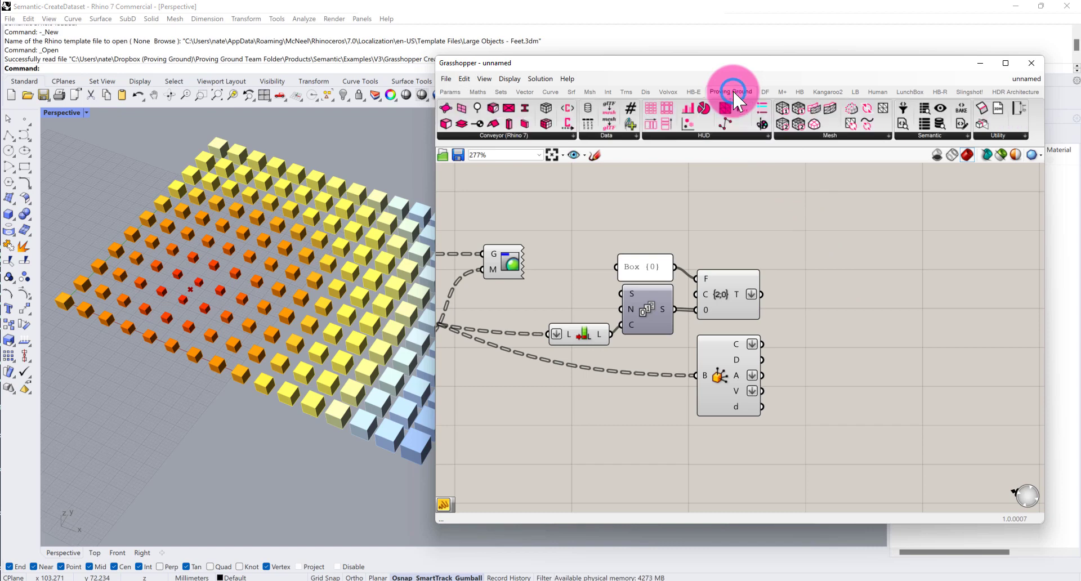
pyautogui.click(613, 134)
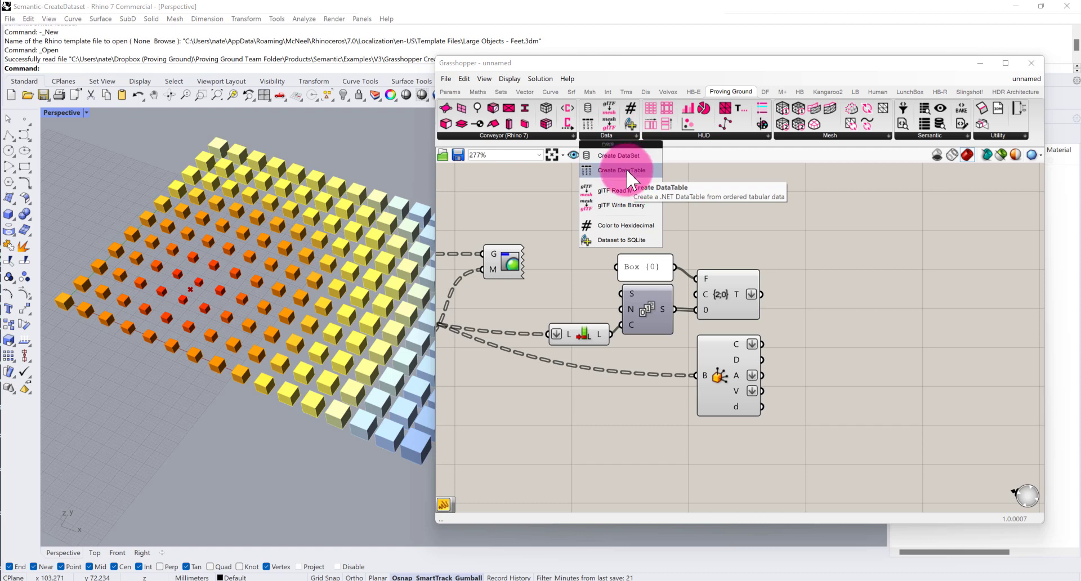
pyautogui.moveTo(627, 170); pyautogui.dragTo(859, 205)
pyautogui.moveTo(850, 294); pyautogui.dragTo(879, 275, button='right')
pyautogui.moveTo(850, 280); pyautogui.dragTo(870, 244)
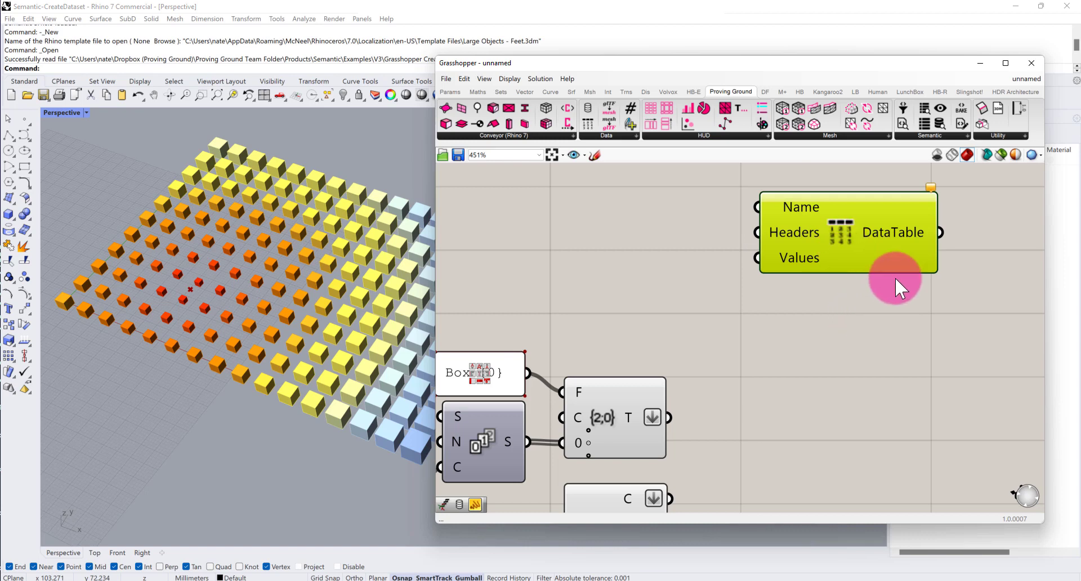
# Step: Add a Create DataSet component to the canvas next to the DataTable
pyautogui.keyDown('ctrl'); pyautogui.moveTo(896, 280); pyautogui.dragTo(760, 281, button='right'); pyautogui.keyUp('ctrl')
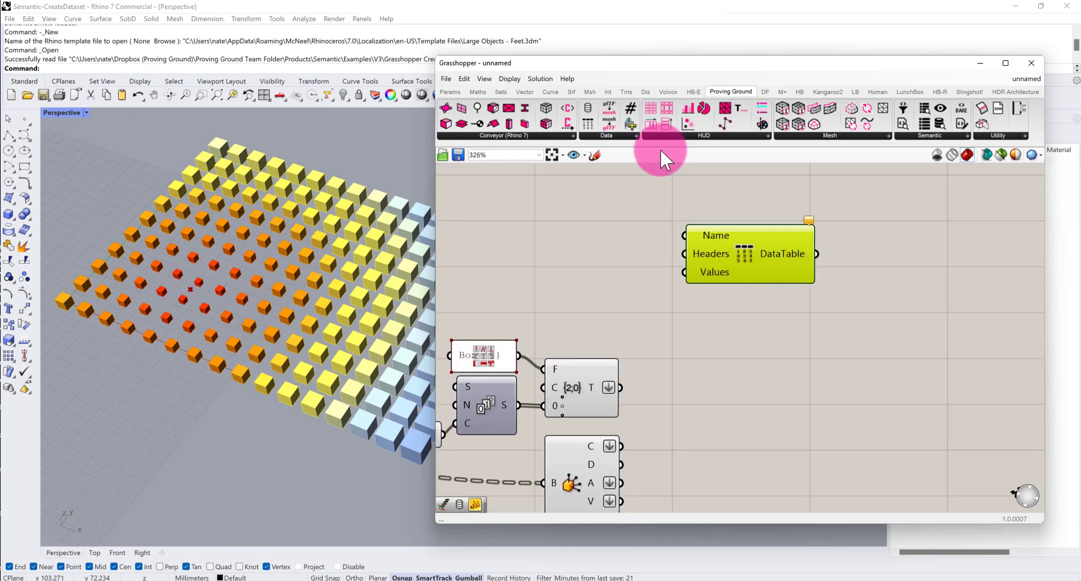
pyautogui.click(619, 136)
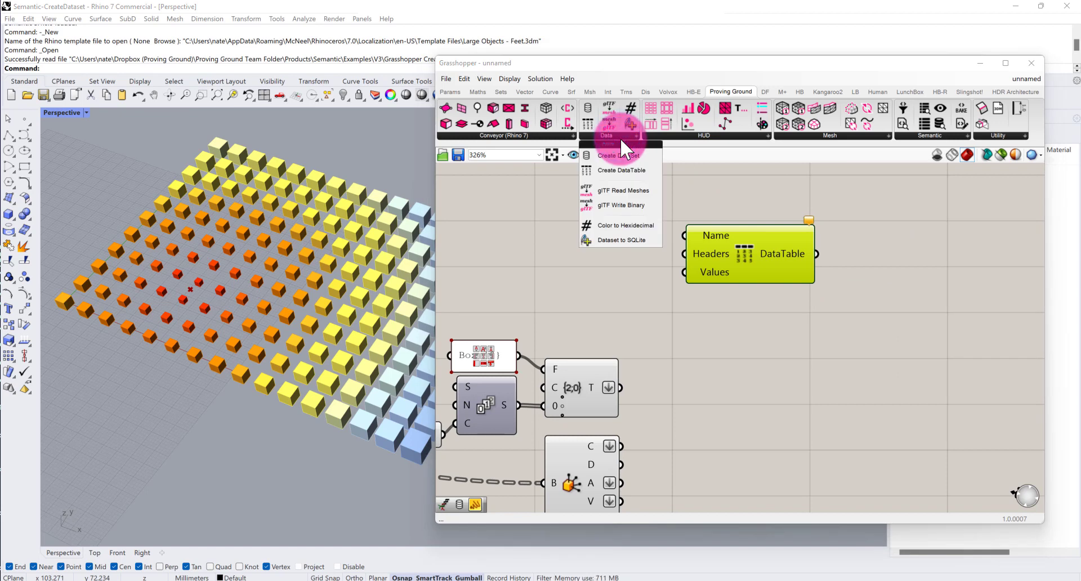
pyautogui.moveTo(625, 158); pyautogui.dragTo(935, 271)
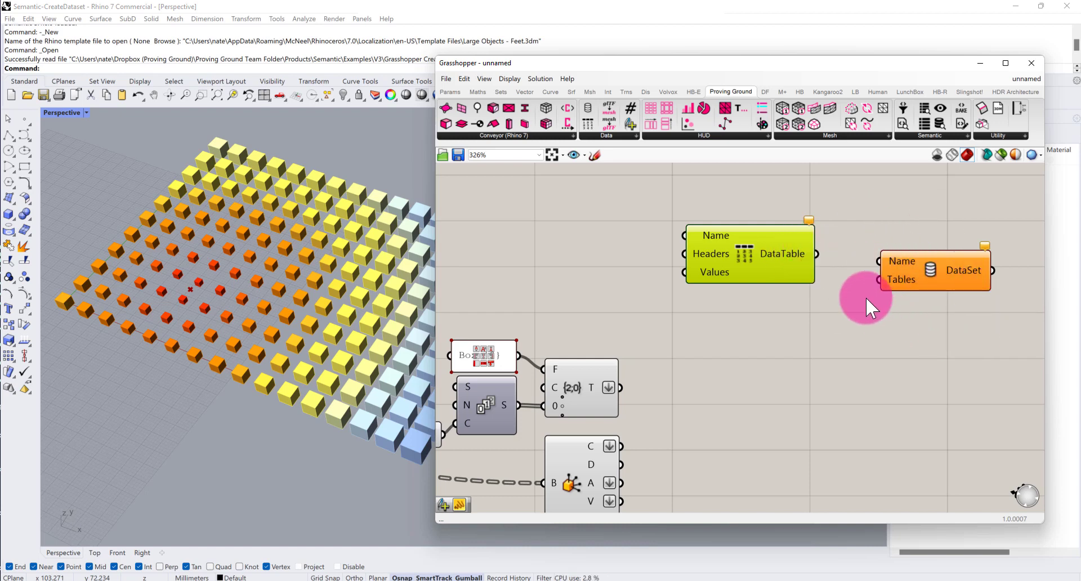
pyautogui.moveTo(921, 313); pyautogui.dragTo(948, 294, button='right')
# Step: Place a new text panel reading 'Boxes' on the canvas
pyautogui.scroll(1, 732, 219)
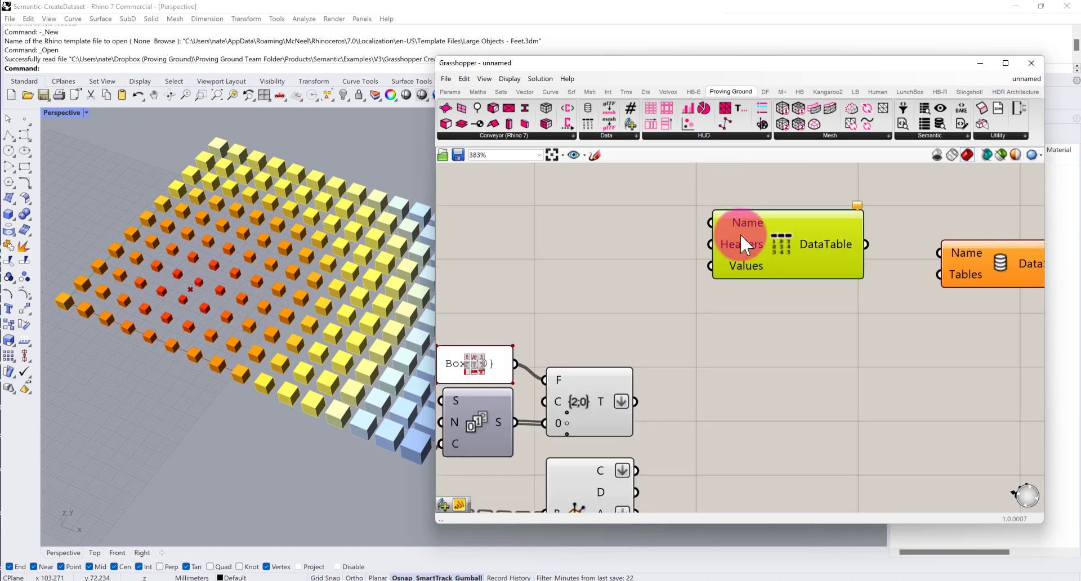
pyautogui.click(712, 230)
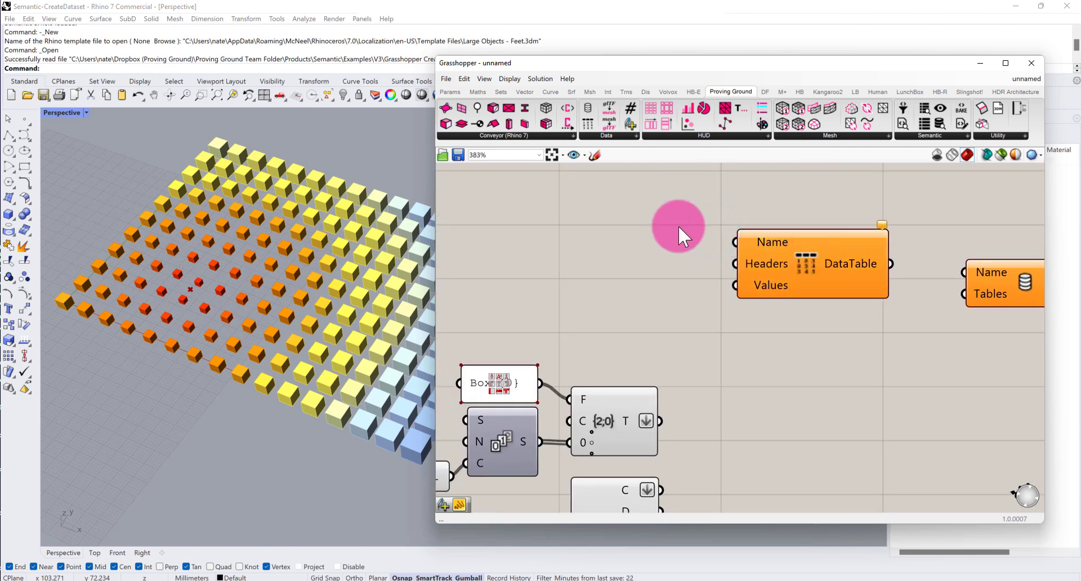
pyautogui.click(453, 92)
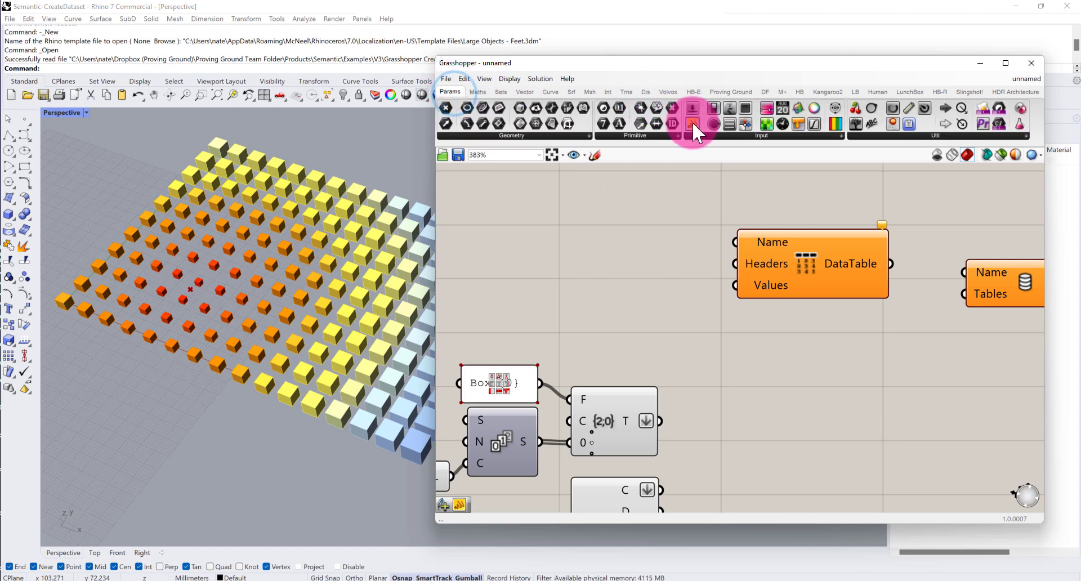
pyautogui.moveTo(693, 123); pyautogui.dragTo(559, 218)
pyautogui.doubleClick(518, 221)
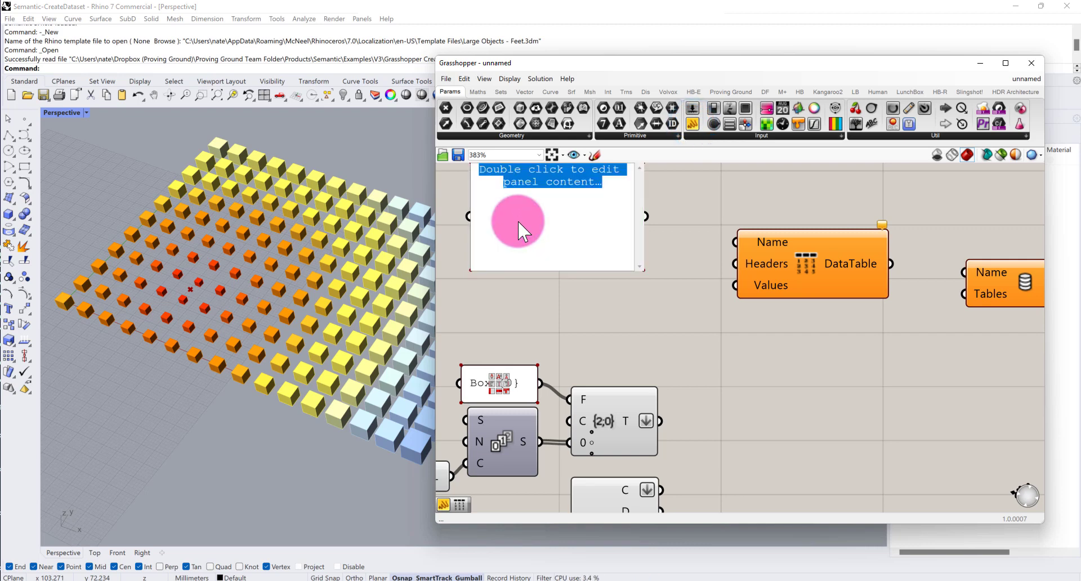
pyautogui.write('Boxes')
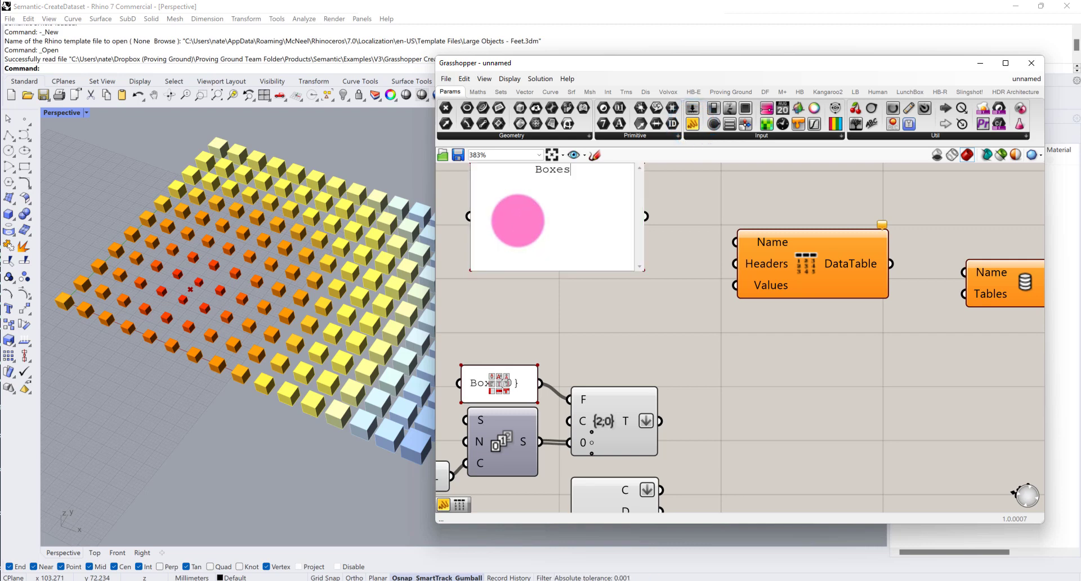
pyautogui.click(699, 222)
# Step: Shrink the Boxes panel and wire it into the DataTable's Name input
pyautogui.scroll(-2, 653, 253)
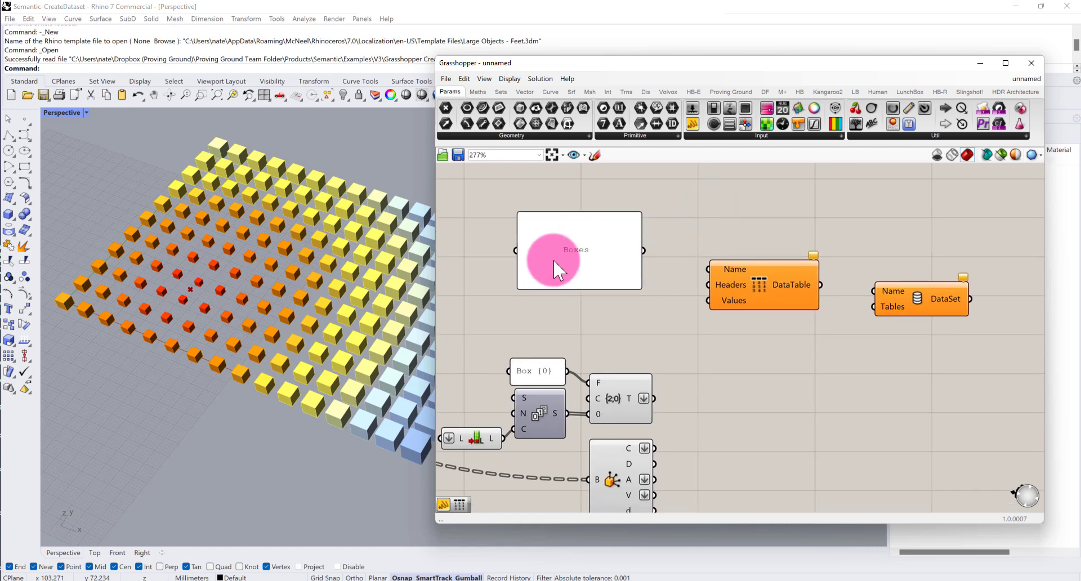
pyautogui.moveTo(518, 214); pyautogui.dragTo(593, 269)
pyautogui.moveTo(594, 268); pyautogui.dragTo(603, 245)
pyautogui.moveTo(650, 246); pyautogui.dragTo(634, 228)
pyautogui.click(706, 210)
pyautogui.click(769, 195)
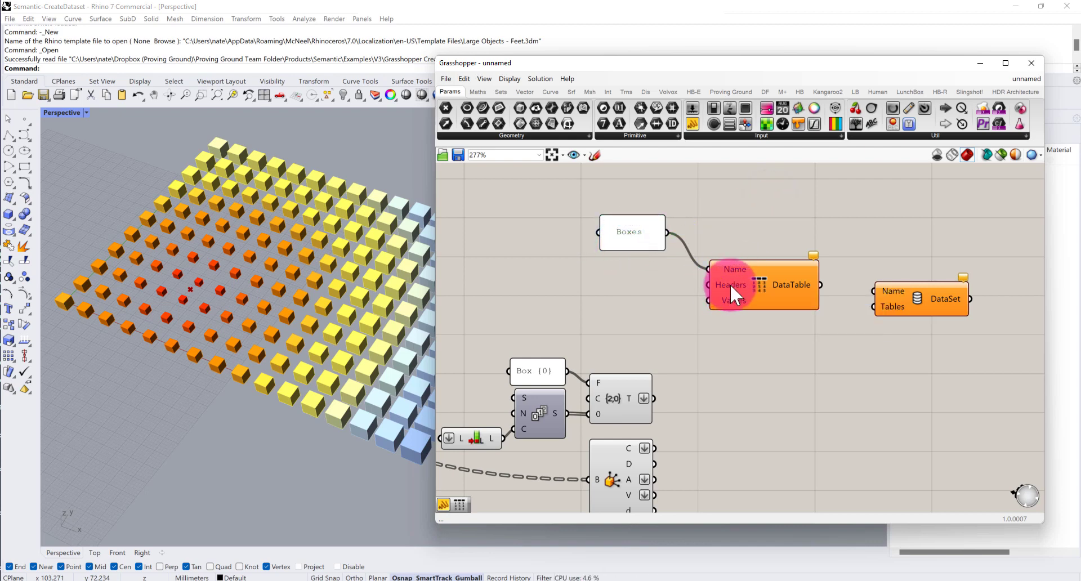
pyautogui.moveTo(741, 372); pyautogui.dragTo(784, 285, button='right')
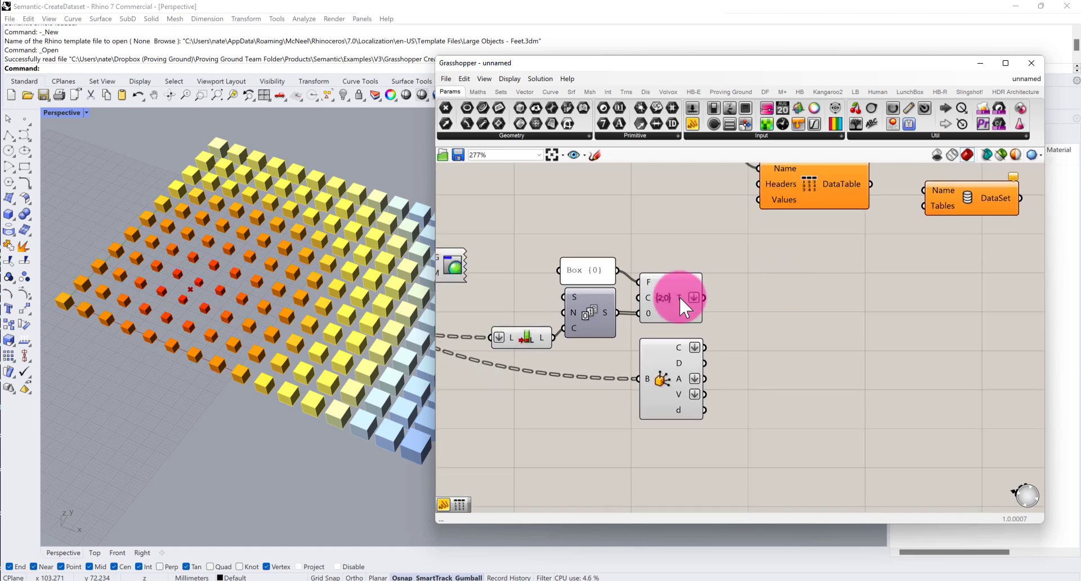
pyautogui.scroll(2, 673, 302)
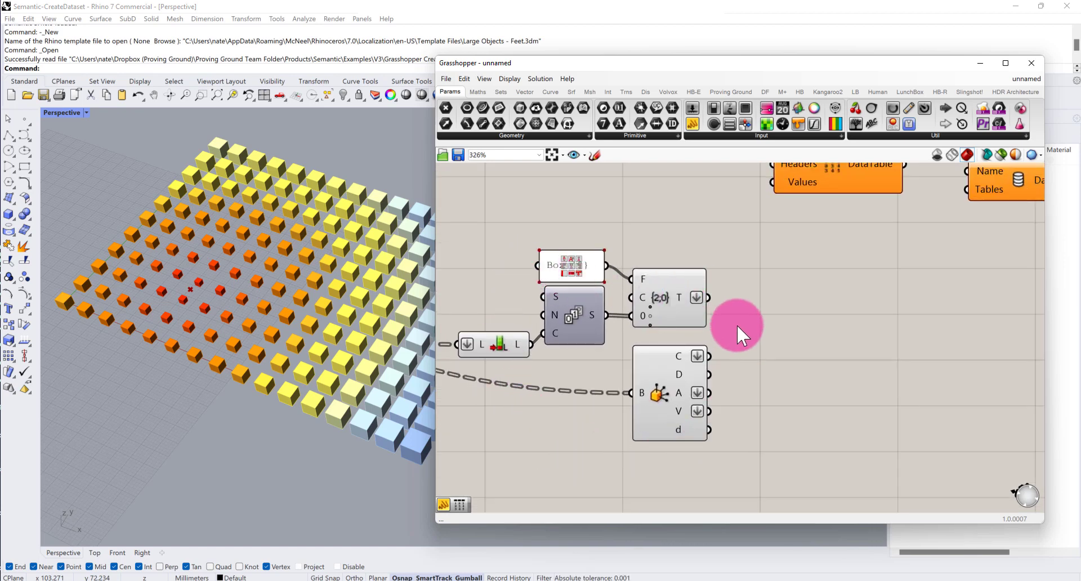
pyautogui.scroll(-2, 736, 324)
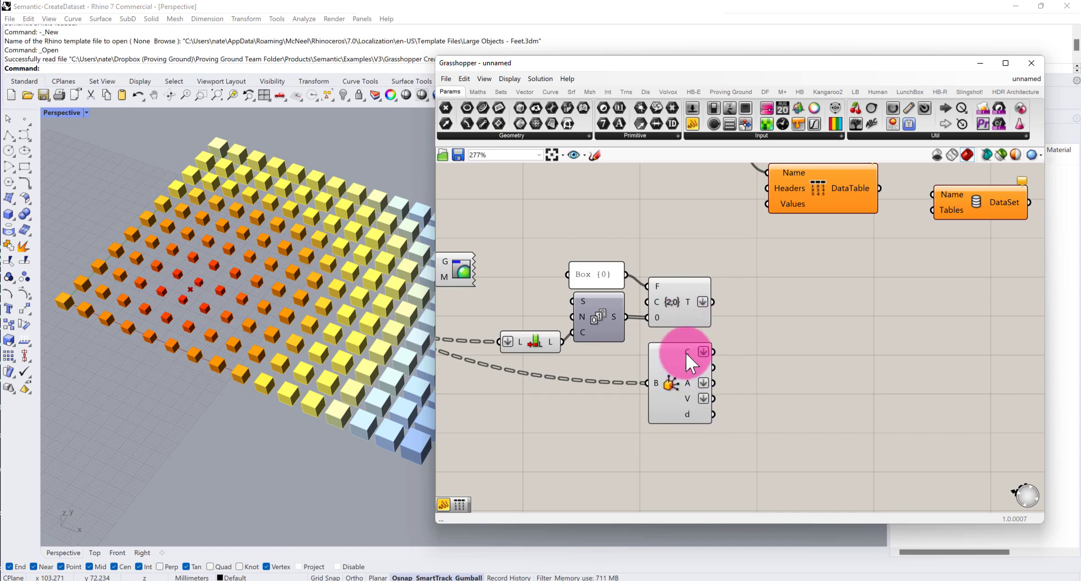
pyautogui.moveTo(690, 304)
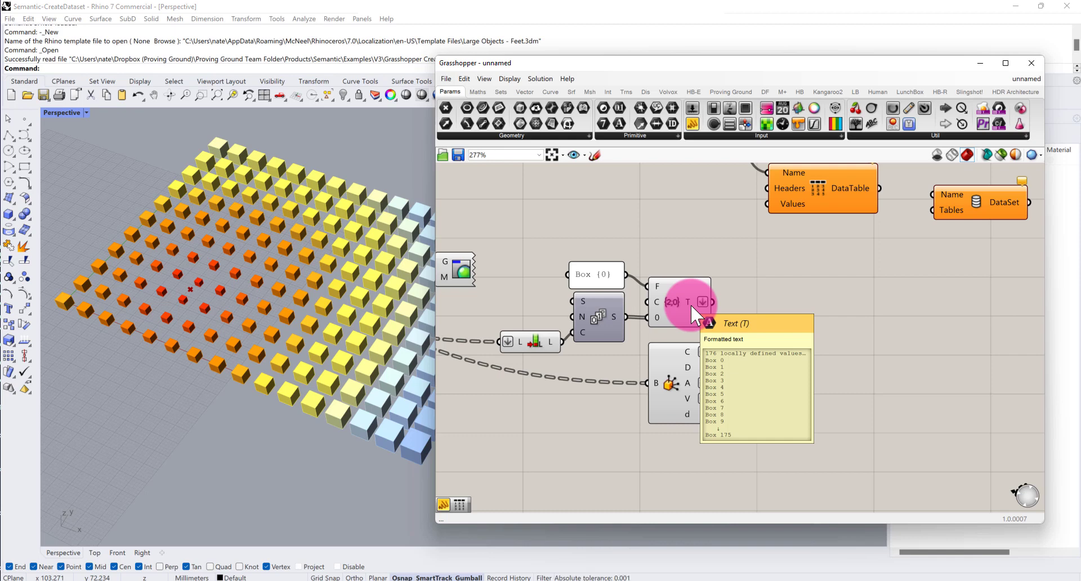
pyautogui.moveTo(685, 354)
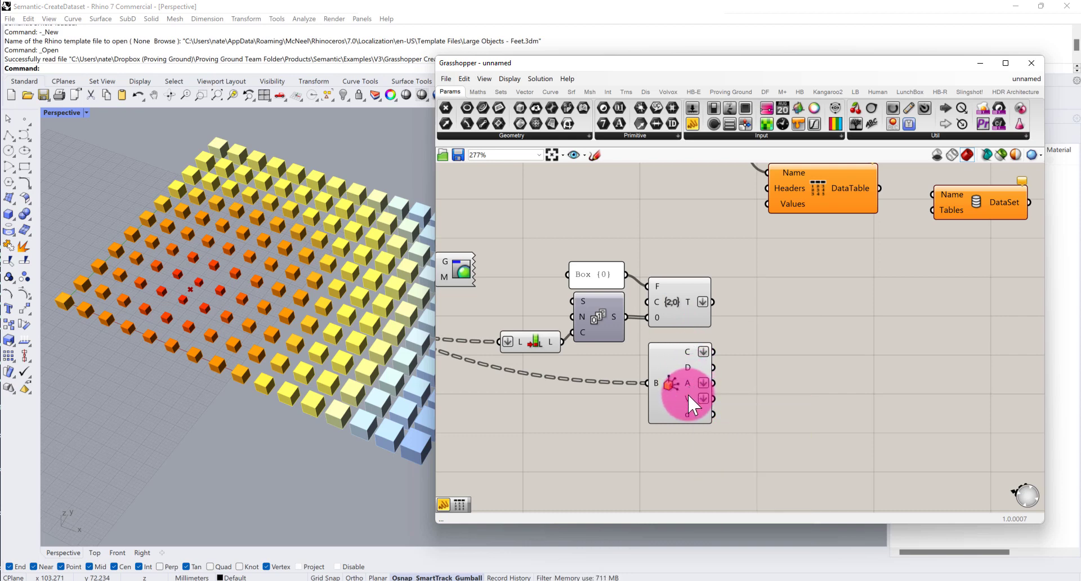
pyautogui.scroll(2, 774, 334)
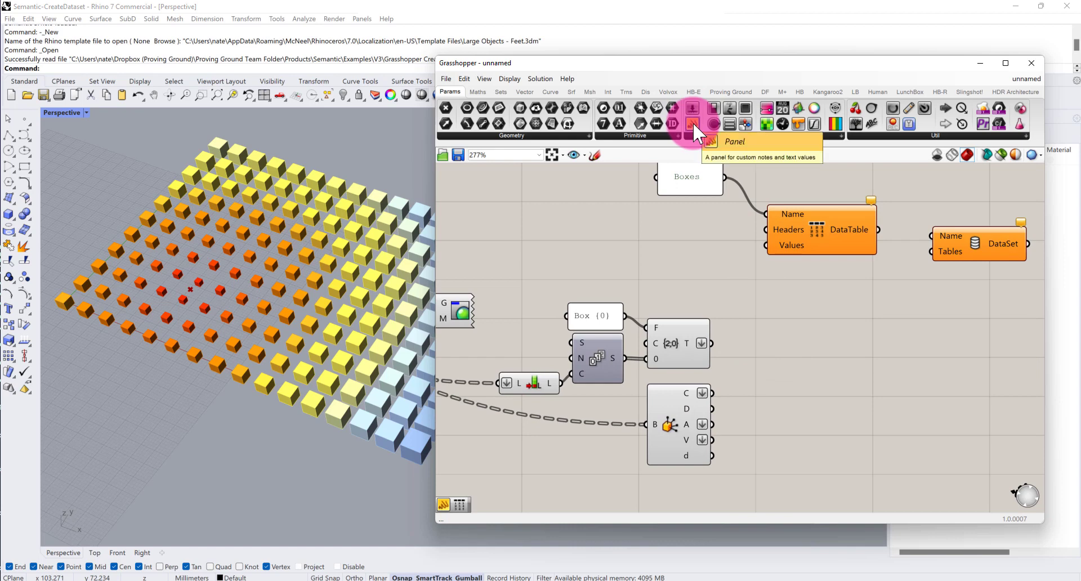
# Step: Create a headers panel listing ID, Center, Area and Volume as multiline data
pyautogui.moveTo(693, 122); pyautogui.dragTo(608, 238)
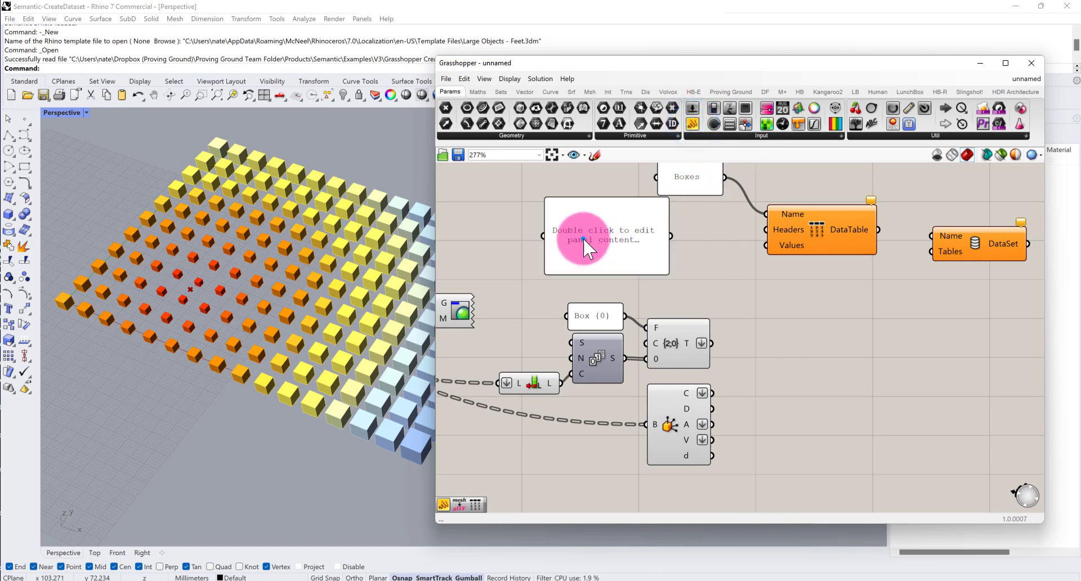
pyautogui.doubleClick(582, 237)
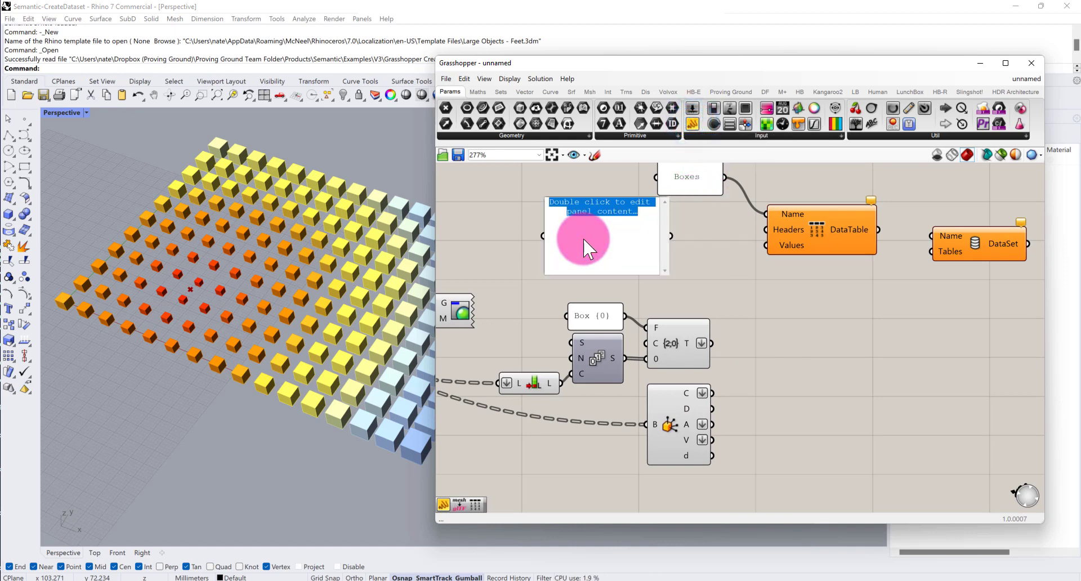
pyautogui.write('ID')
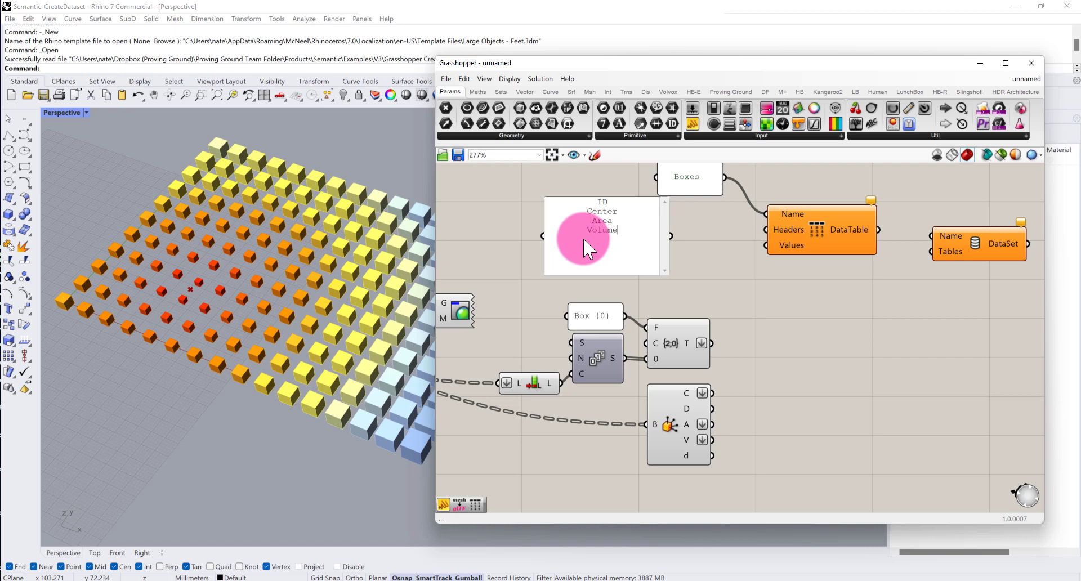
pyautogui.click(702, 257)
pyautogui.rightClick(622, 243)
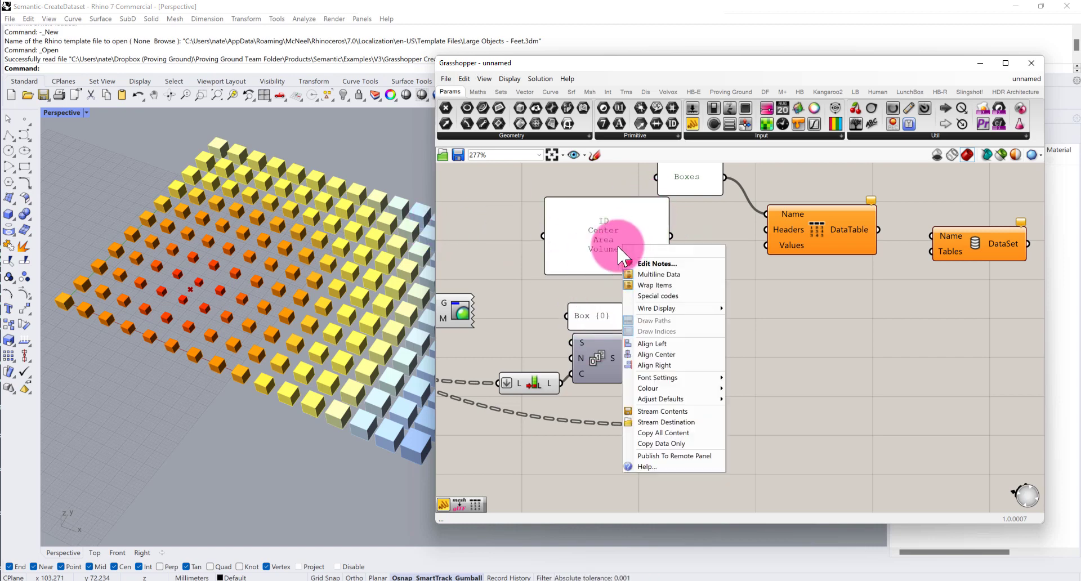
pyautogui.click(630, 274)
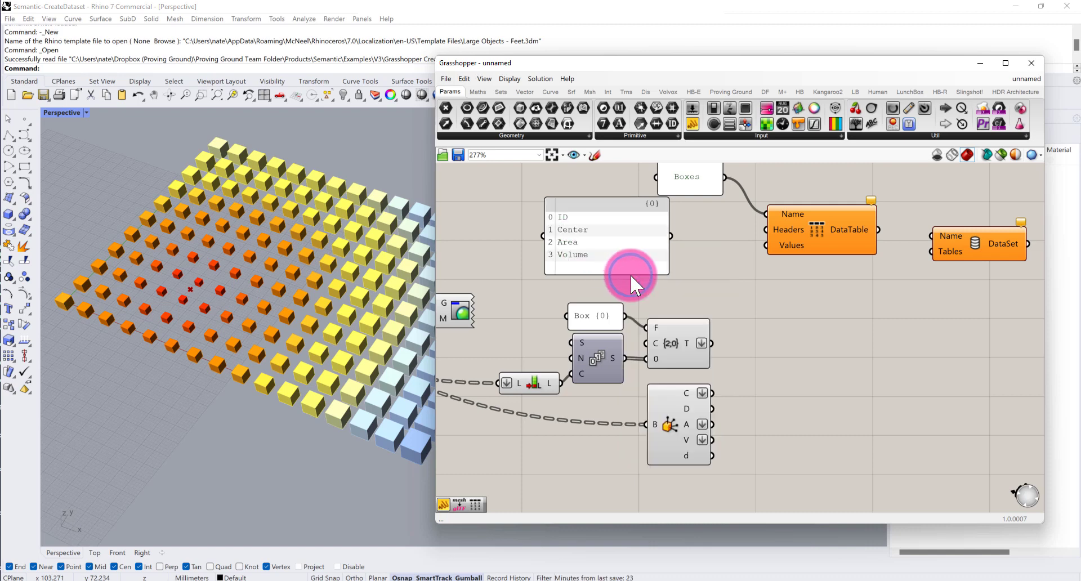
# Step: Resize the headers panel and wire it into the DataTable's Headers input
pyautogui.moveTo(604, 233); pyautogui.dragTo(625, 229)
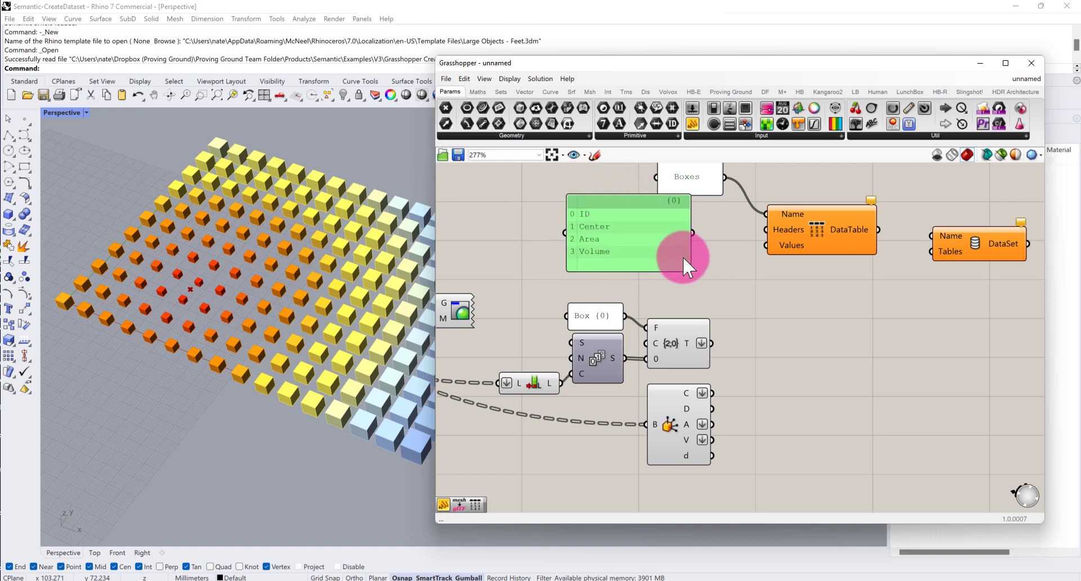
pyautogui.moveTo(688, 259); pyautogui.dragTo(649, 246)
pyautogui.click(676, 227)
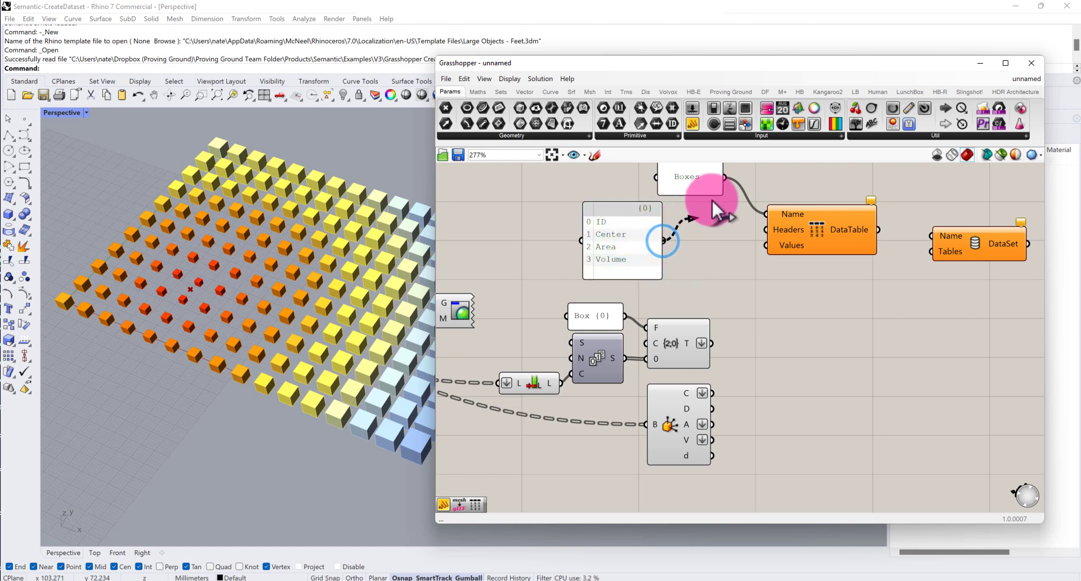
pyautogui.moveTo(720, 196); pyautogui.dragTo(766, 229)
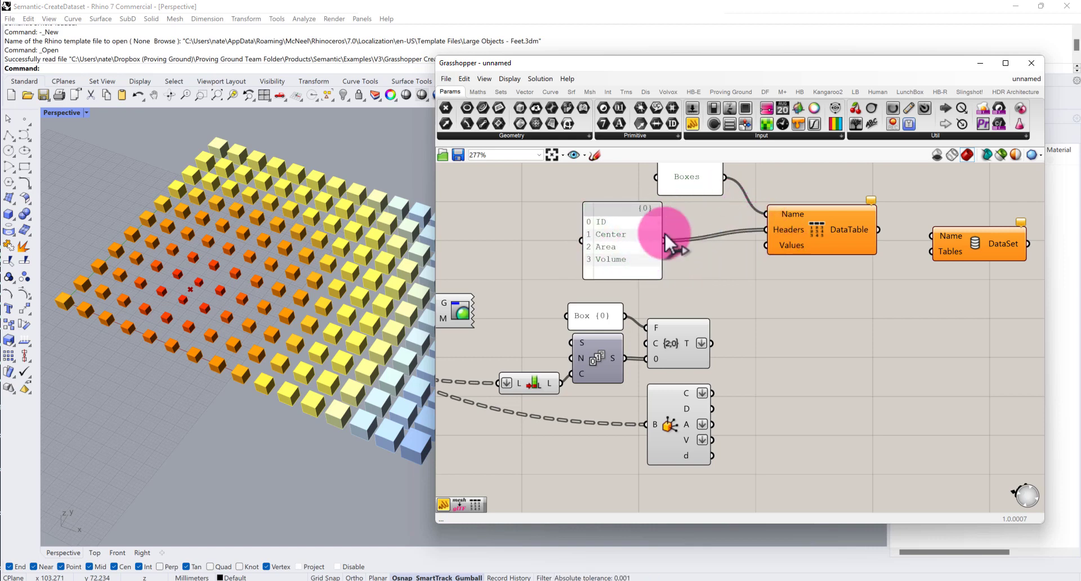
pyautogui.moveTo(607, 246); pyautogui.dragTo(595, 231)
pyautogui.click(769, 271)
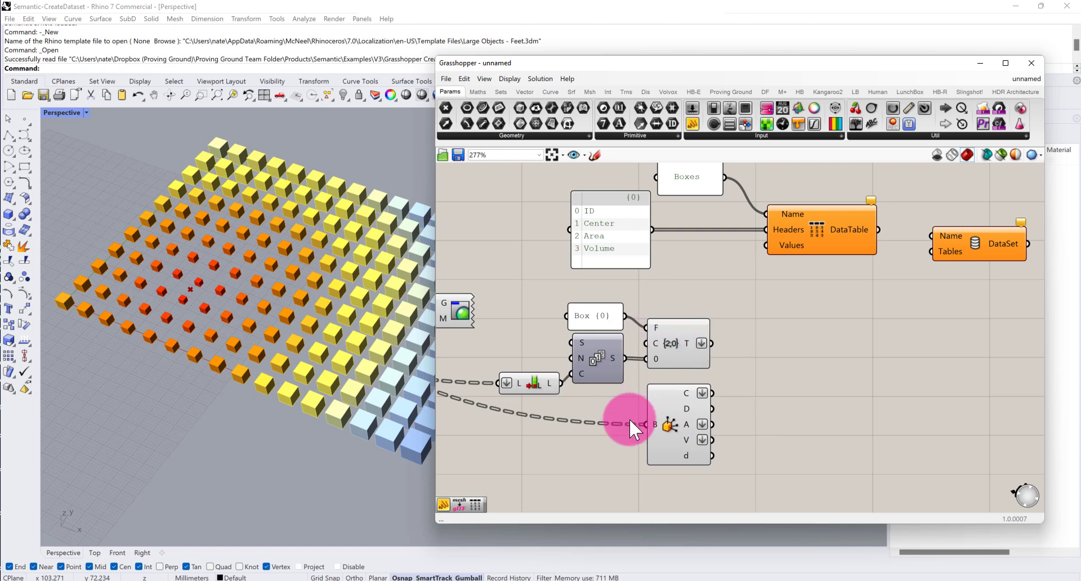
# Step: Place an Entwine component on the canvas using the component search
pyautogui.moveTo(811, 361); pyautogui.dragTo(779, 350, button='right')
pyautogui.doubleClick(779, 350)
pyautogui.write('Exptwine')
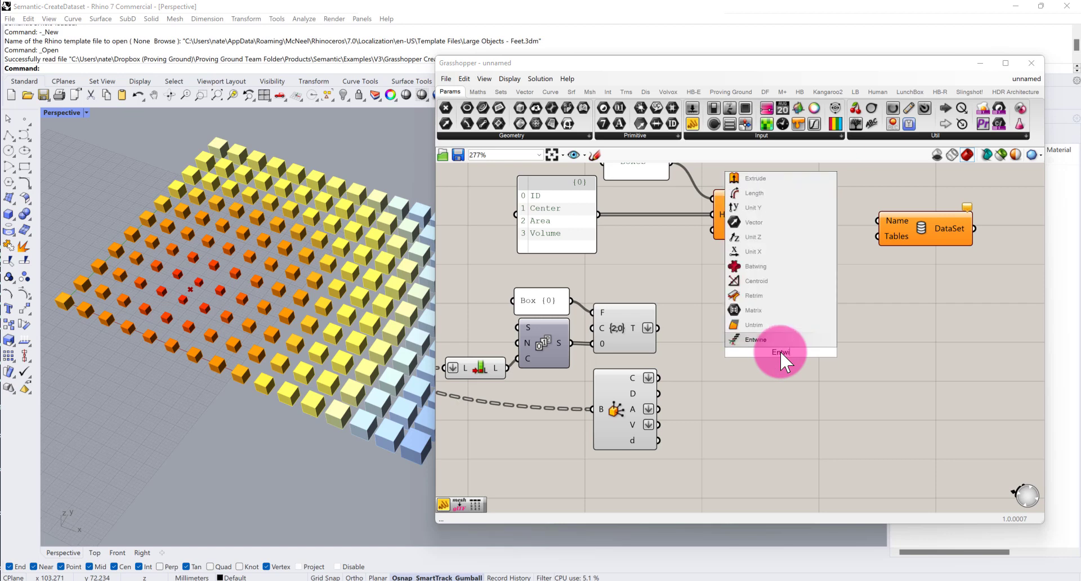
pyautogui.press('Return')
pyautogui.moveTo(779, 350); pyautogui.dragTo(769, 340, button='right')
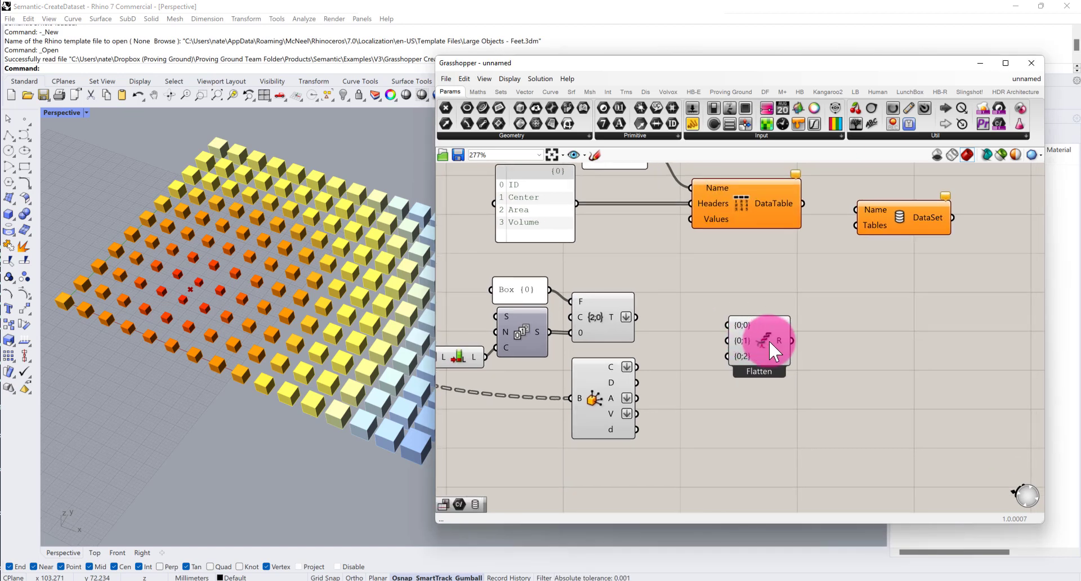
pyautogui.moveTo(768, 340); pyautogui.dragTo(728, 343)
pyautogui.scroll(1, 607, 317)
# Step: Wire the T, C, A and V box outputs into Entwine inputs {0;0} through {0;3}
pyautogui.click(734, 324)
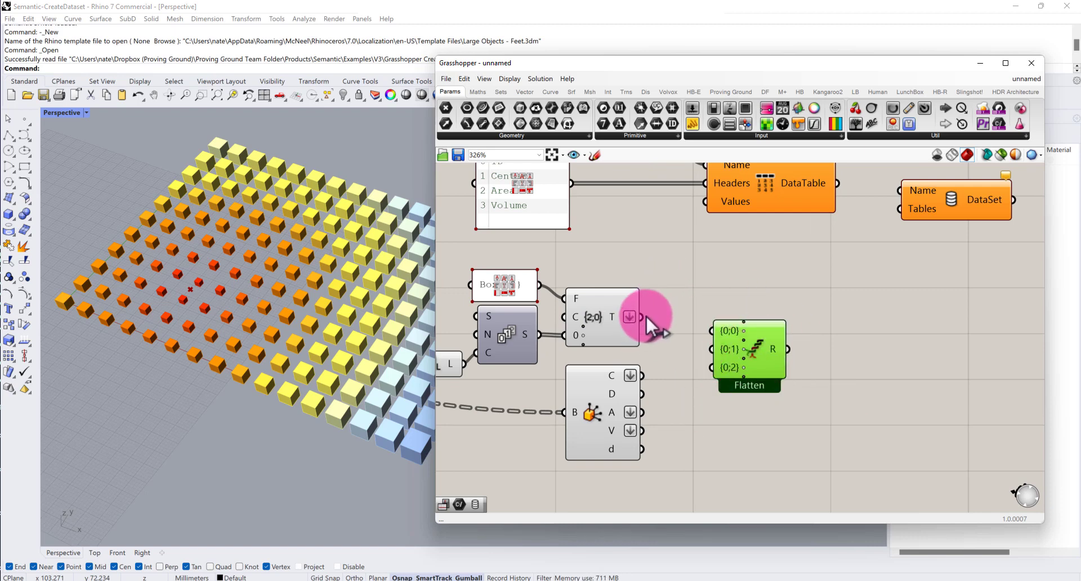
pyautogui.moveTo(644, 317); pyautogui.dragTo(722, 323)
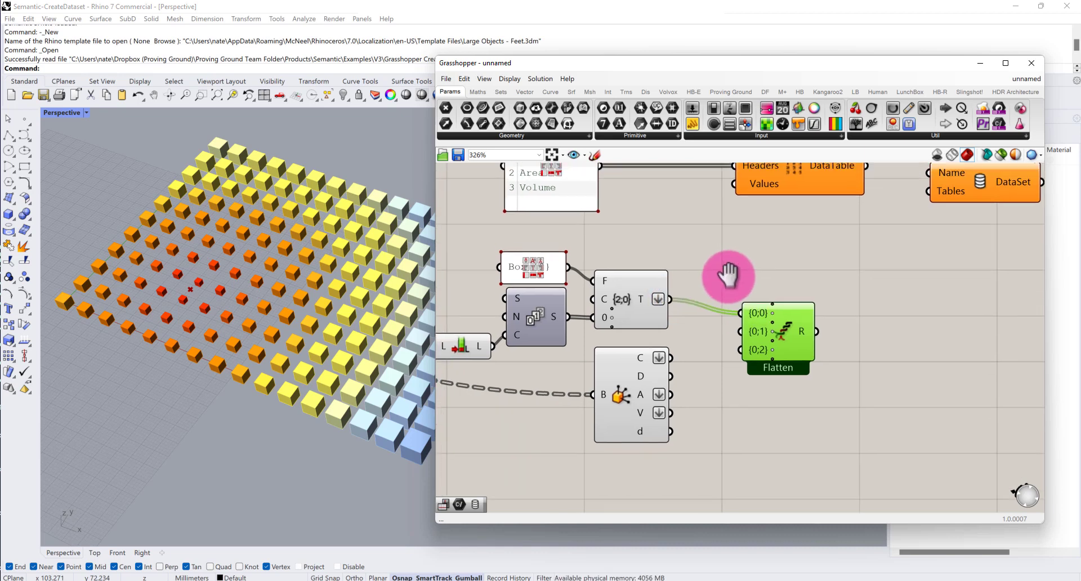
pyautogui.moveTo(727, 276); pyautogui.dragTo(726, 285, button='right')
pyautogui.moveTo(759, 373); pyautogui.dragTo(746, 376, button='right')
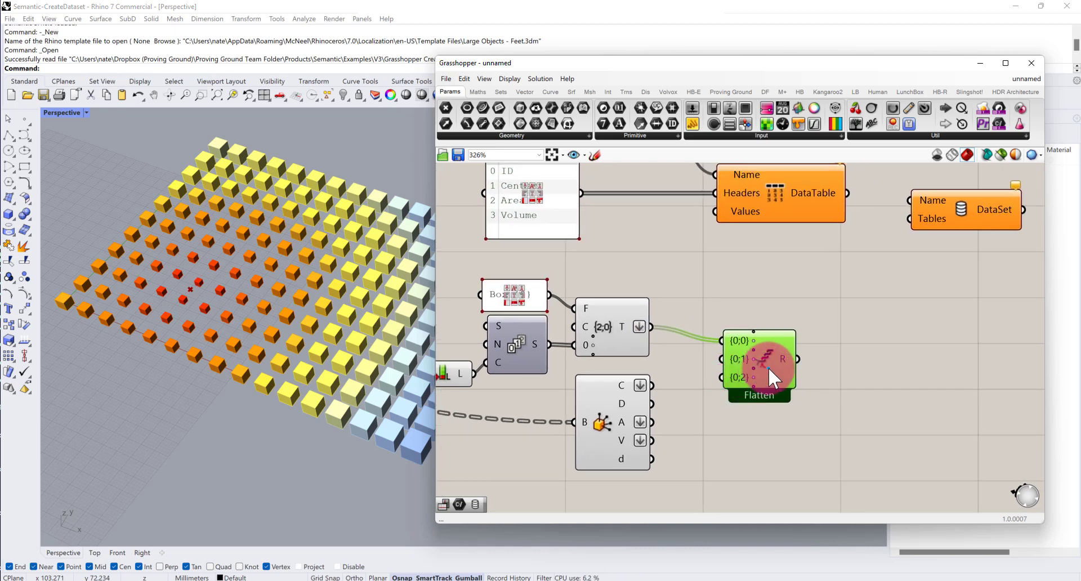
pyautogui.moveTo(767, 367); pyautogui.dragTo(775, 371)
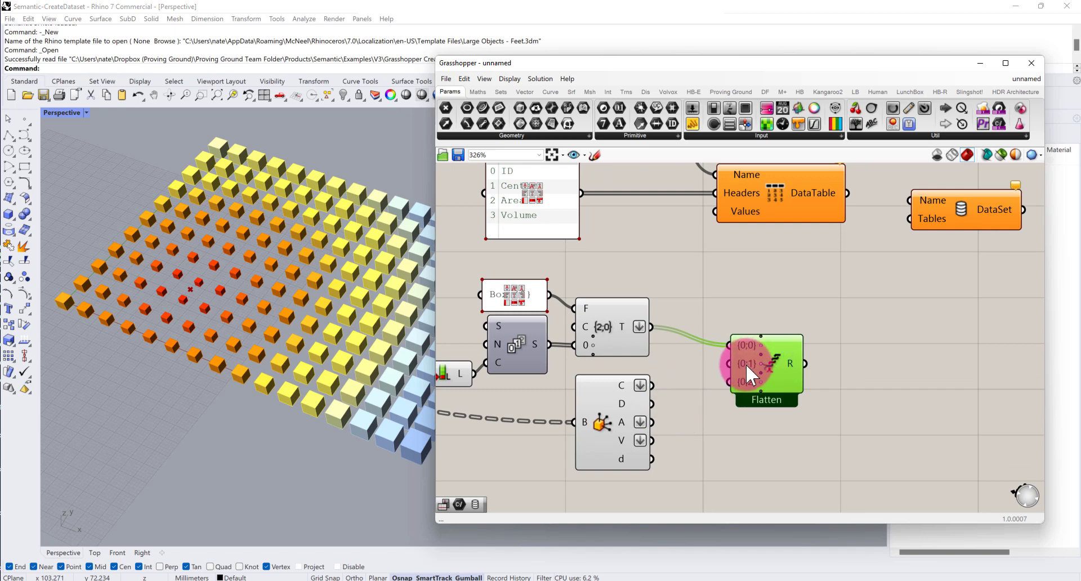
pyautogui.click(648, 386)
pyautogui.moveTo(656, 386); pyautogui.dragTo(781, 378)
pyautogui.moveTo(644, 425); pyautogui.dragTo(654, 427)
pyautogui.moveTo(717, 380); pyautogui.dragTo(728, 389)
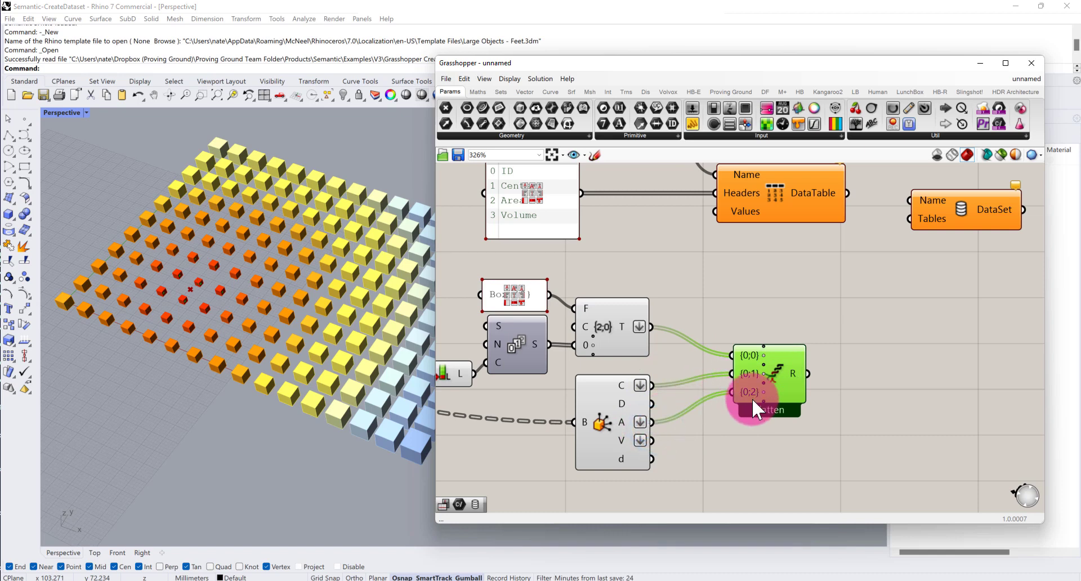
pyautogui.scroll(4, 752, 397)
pyautogui.scroll(-2, 790, 386)
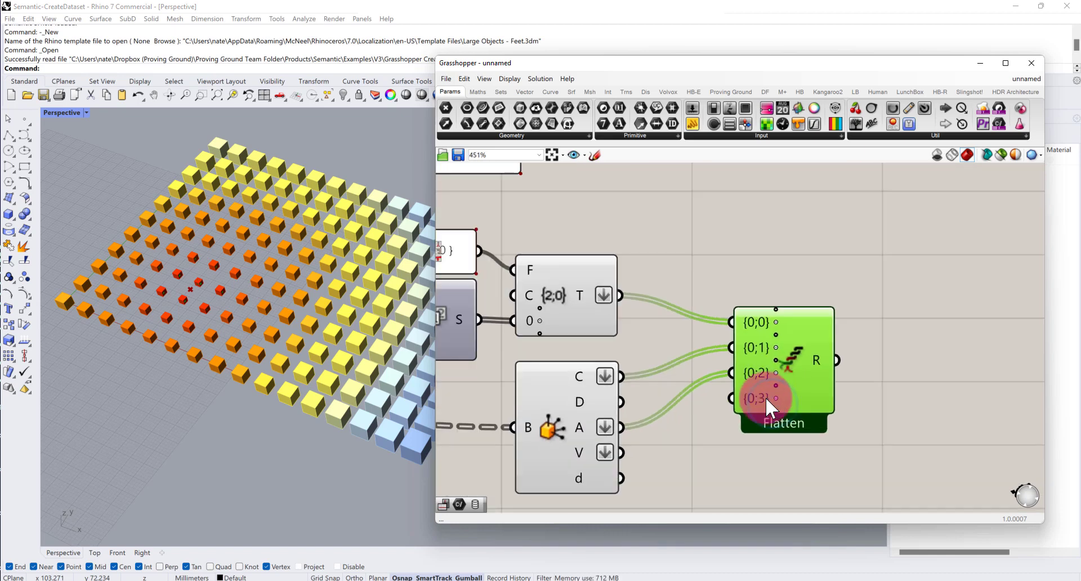
pyautogui.moveTo(627, 458); pyautogui.dragTo(733, 400)
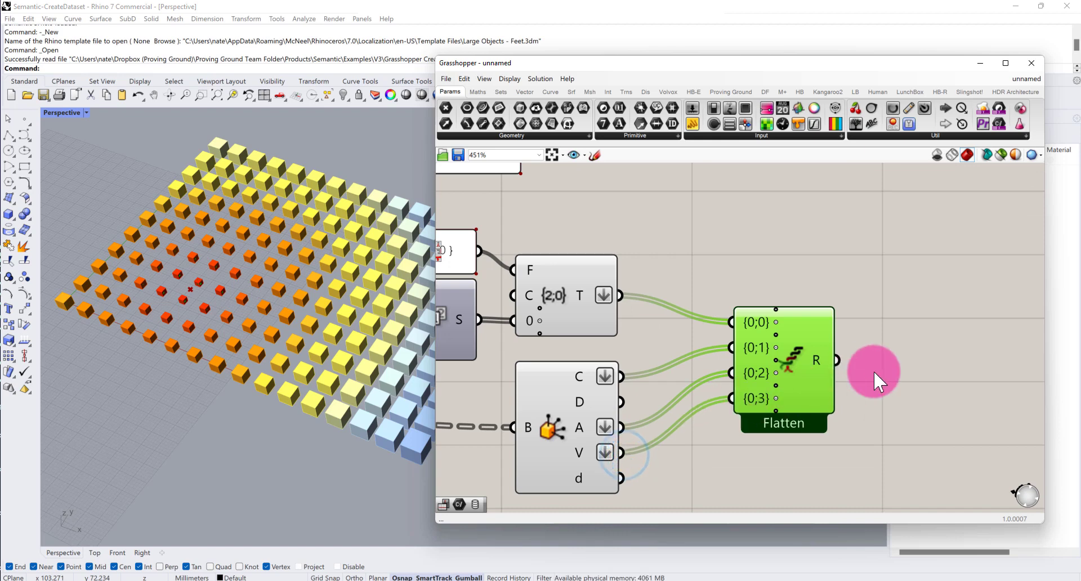
# Step: Connect the flattened Entwine result to the DataTable's Values input
pyautogui.moveTo(873, 371); pyautogui.dragTo(770, 355, button='right')
pyautogui.moveTo(727, 342)
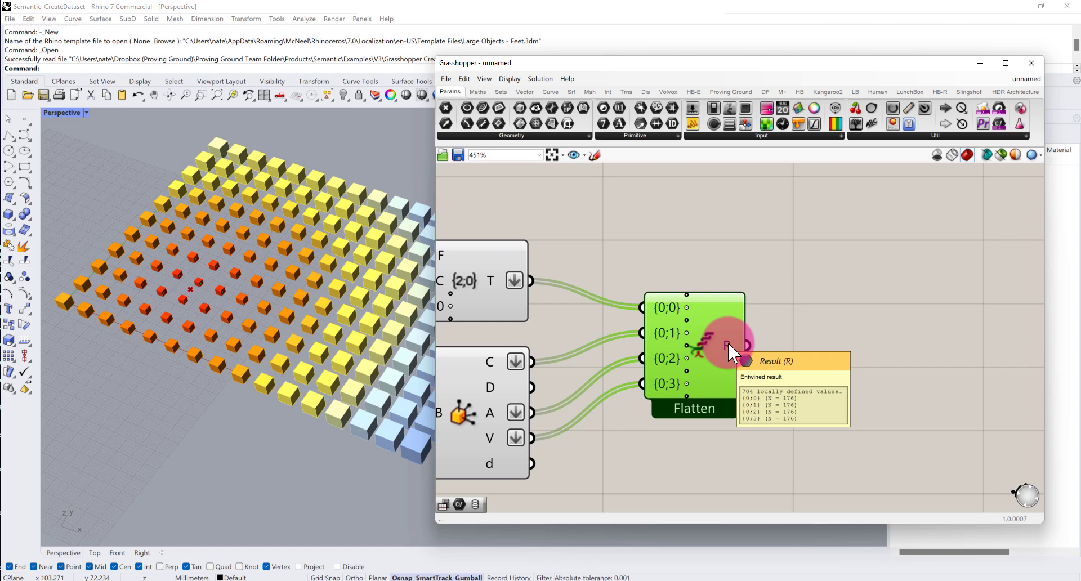
pyautogui.scroll(-5, 727, 342)
pyautogui.scroll(3, 605, 275)
pyautogui.moveTo(605, 276); pyautogui.dragTo(619, 299, button='right')
pyautogui.scroll(3, 576, 170)
pyautogui.scroll(-1, 568, 252)
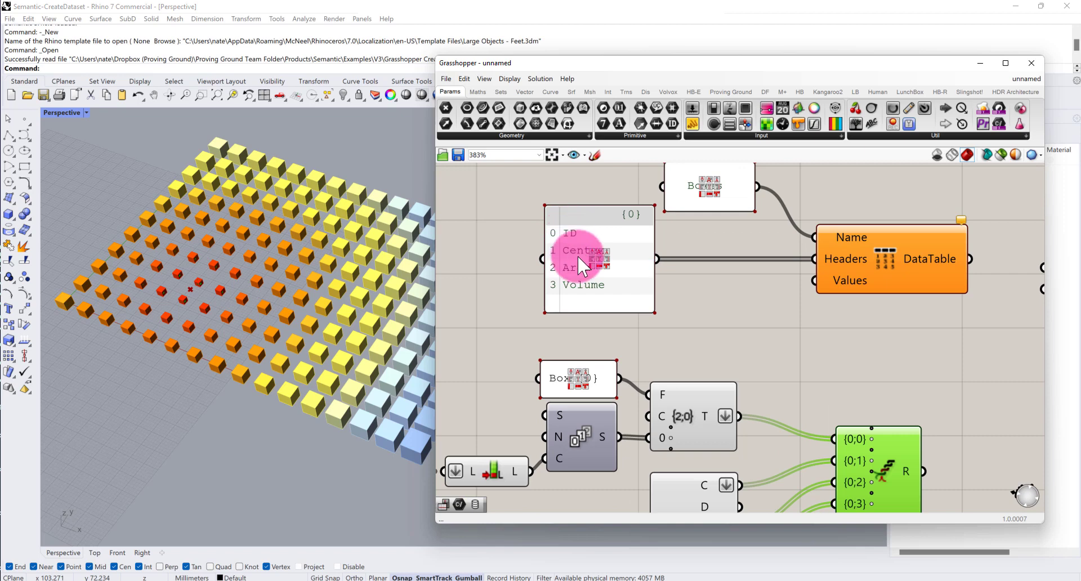
pyautogui.moveTo(811, 335); pyautogui.dragTo(777, 326, button='right')
pyautogui.scroll(-1, 809, 319)
pyautogui.moveTo(875, 436); pyautogui.dragTo(785, 275)
pyautogui.click(843, 303)
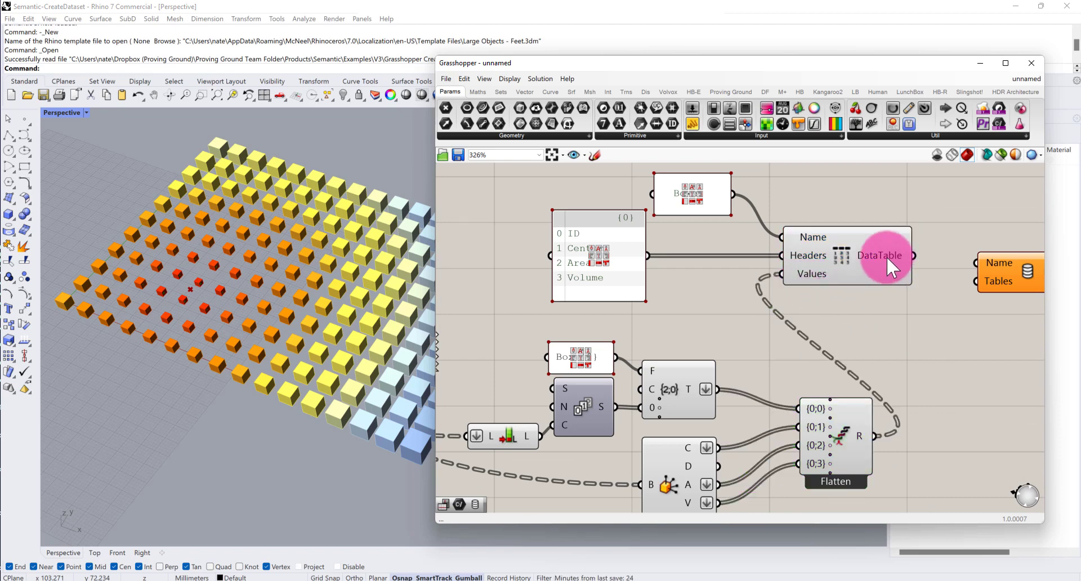
pyautogui.moveTo(886, 255)
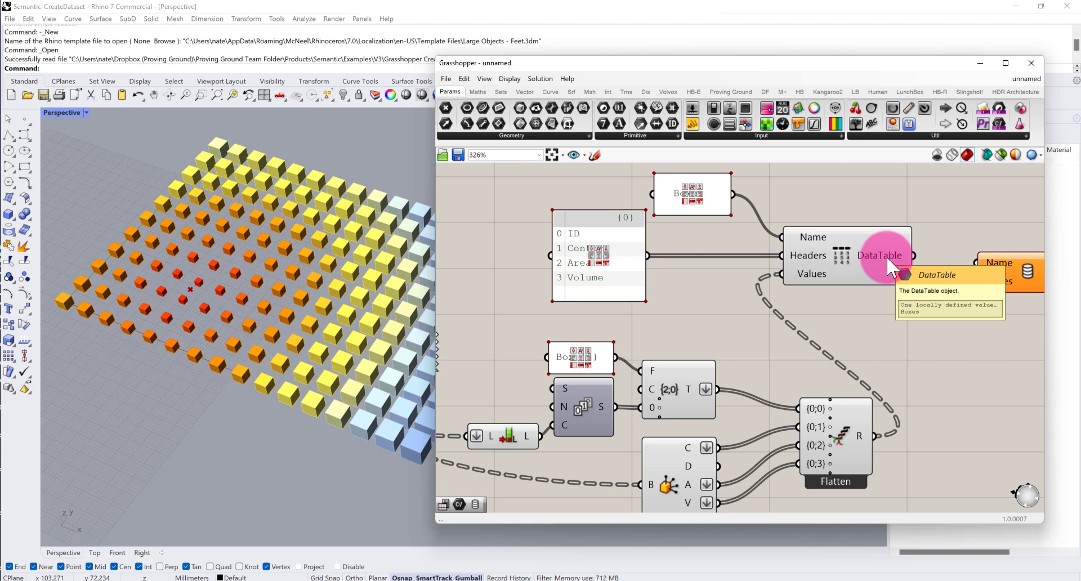
pyautogui.scroll(-5, 754, 289)
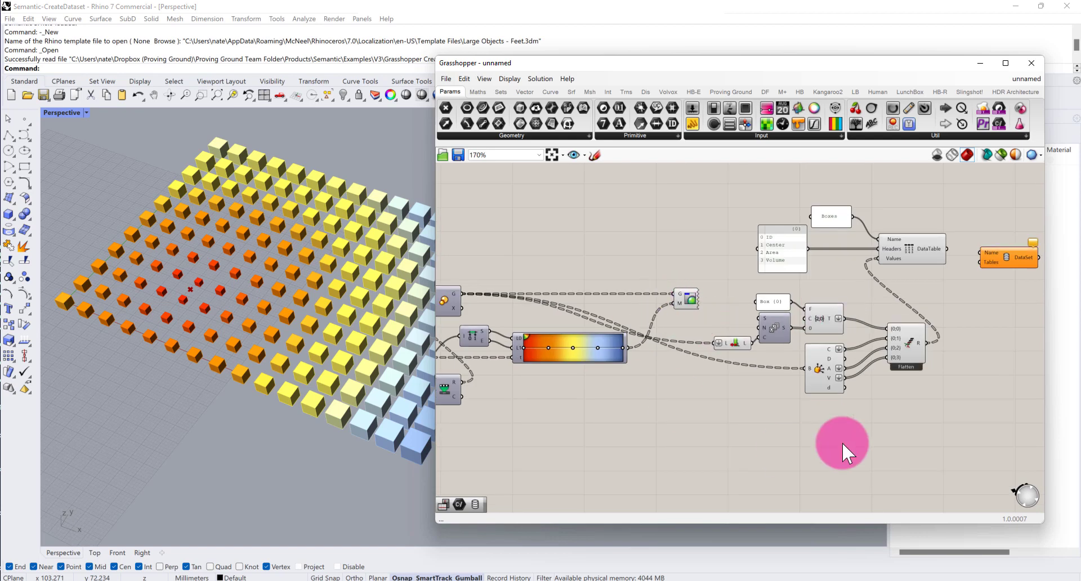
pyautogui.scroll(5, 951, 235)
pyautogui.scroll(2, 955, 228)
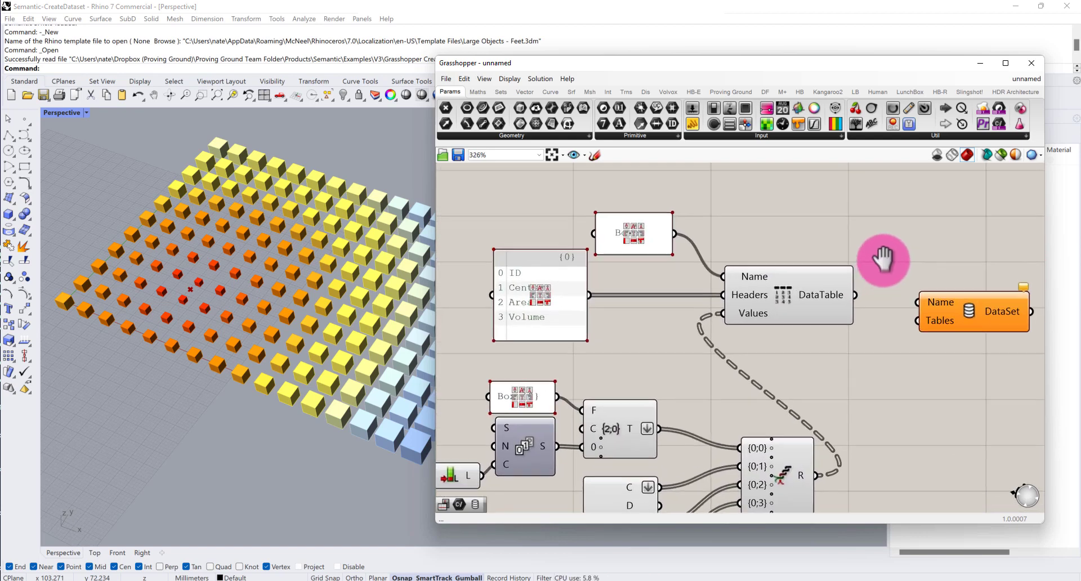
# Step: Move DataSet level with the DataTable and wire DataTable's output into its Tables input
pyautogui.moveTo(957, 314); pyautogui.dragTo(963, 274)
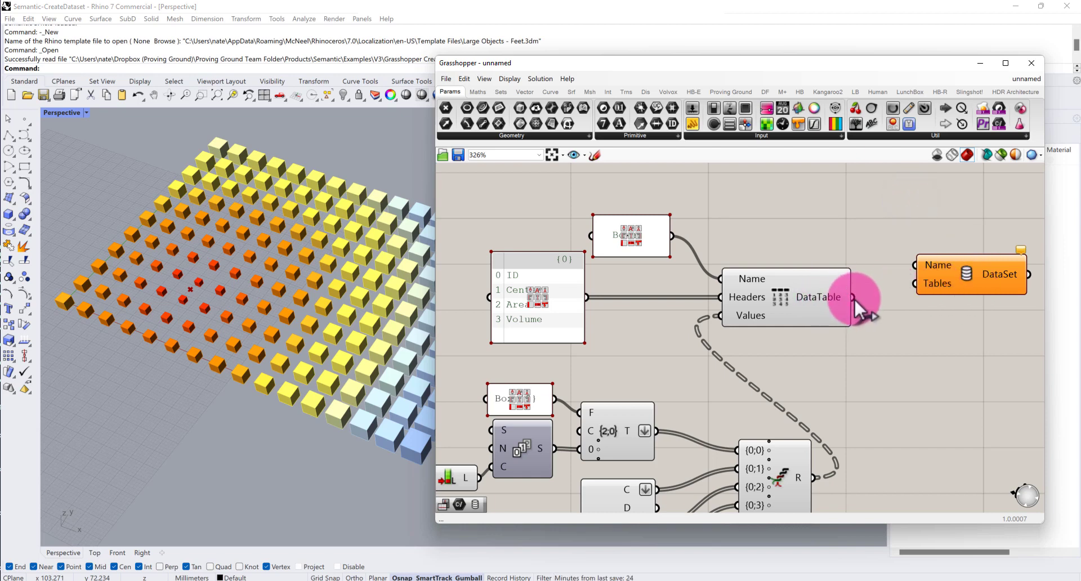
pyautogui.moveTo(985, 271); pyautogui.dragTo(993, 256)
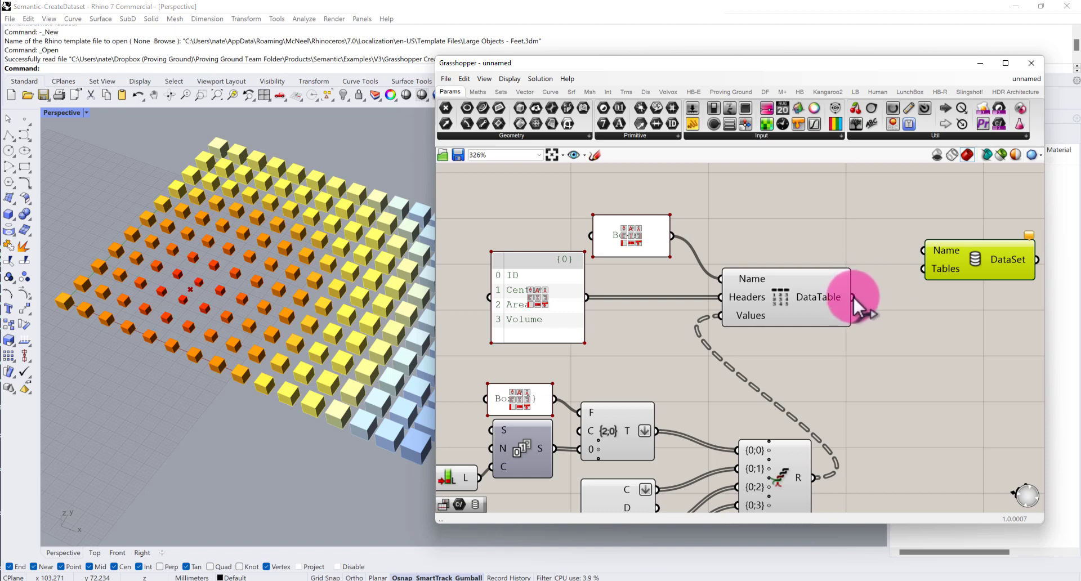
pyautogui.moveTo(853, 295); pyautogui.dragTo(913, 266)
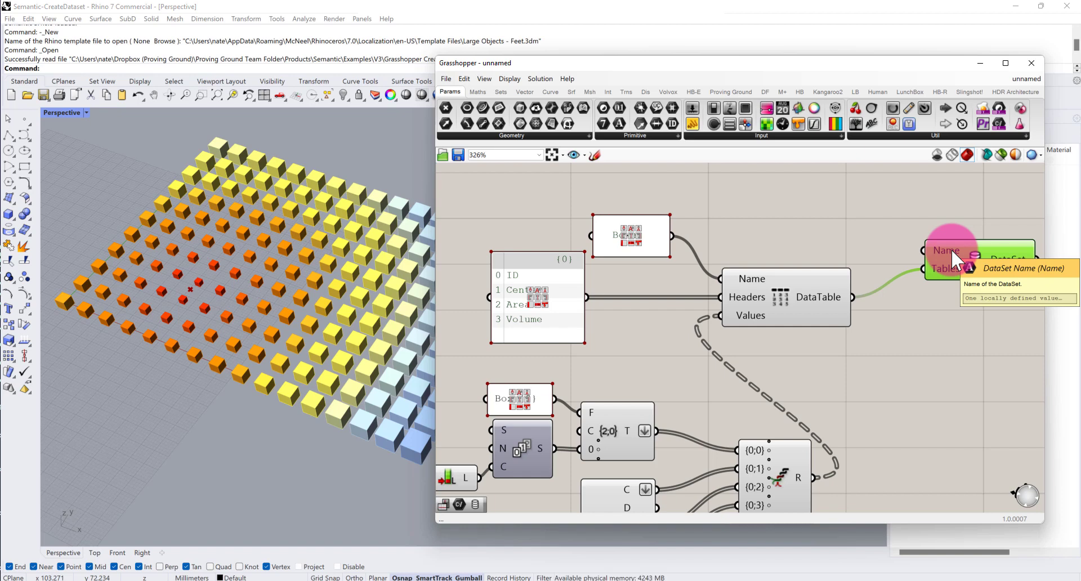
# Step: Add a panel reading 'GrasshopperBoxes' and wire it into the DataSet's Name input
pyautogui.moveTo(706, 198); pyautogui.dragTo(693, 235, button='right')
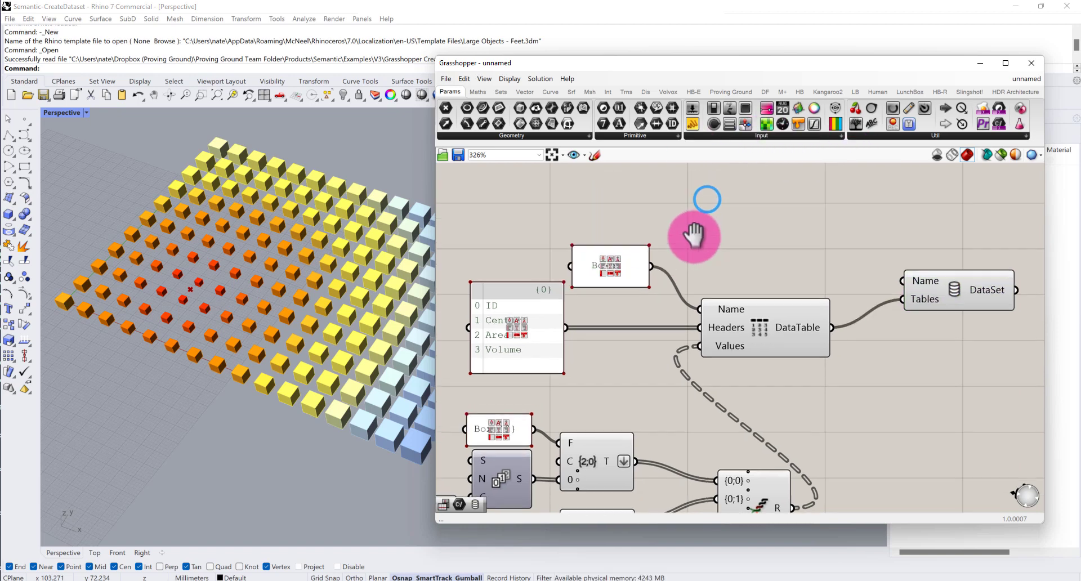
pyautogui.scroll(-1, 693, 235)
pyautogui.moveTo(628, 261); pyautogui.dragTo(776, 253)
pyautogui.doubleClick(775, 252)
pyautogui.write('GrasshopperBo')
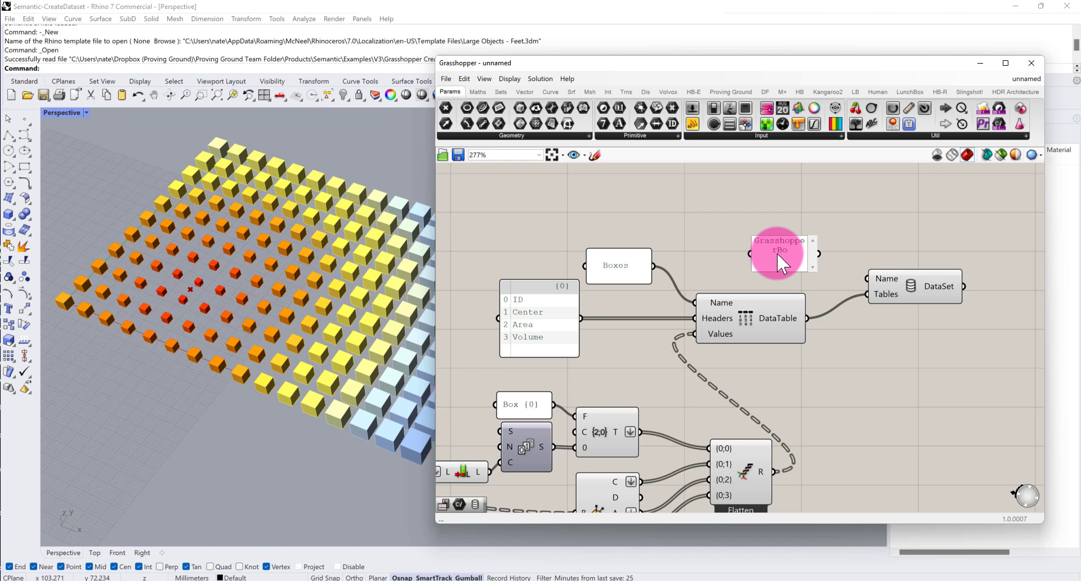
pyautogui.write('xes')
pyautogui.click(765, 280)
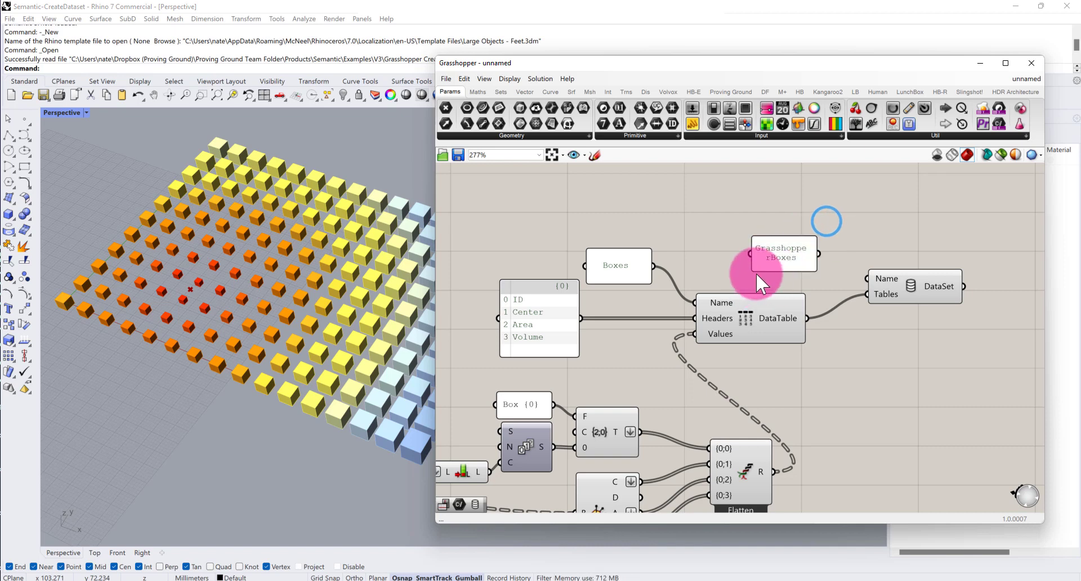
pyautogui.moveTo(753, 270); pyautogui.dragTo(708, 267)
pyautogui.moveTo(817, 252); pyautogui.dragTo(867, 277)
pyautogui.moveTo(917, 254); pyautogui.dragTo(913, 266)
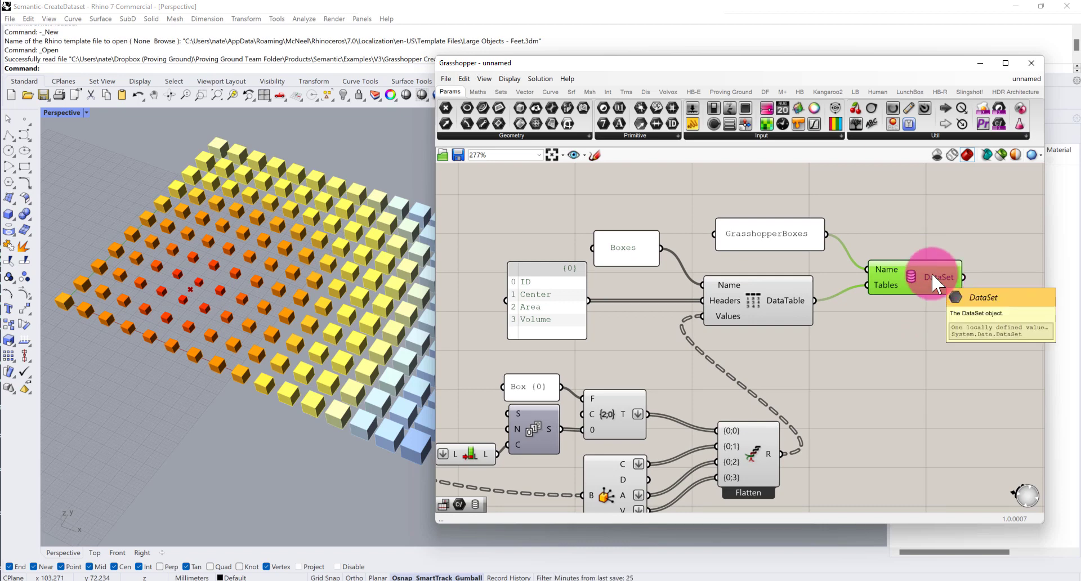
# Step: Place a Dataset to SQLite component from Proving Ground's Data list onto the canvas
pyautogui.moveTo(907, 251); pyautogui.dragTo(836, 238, button='right')
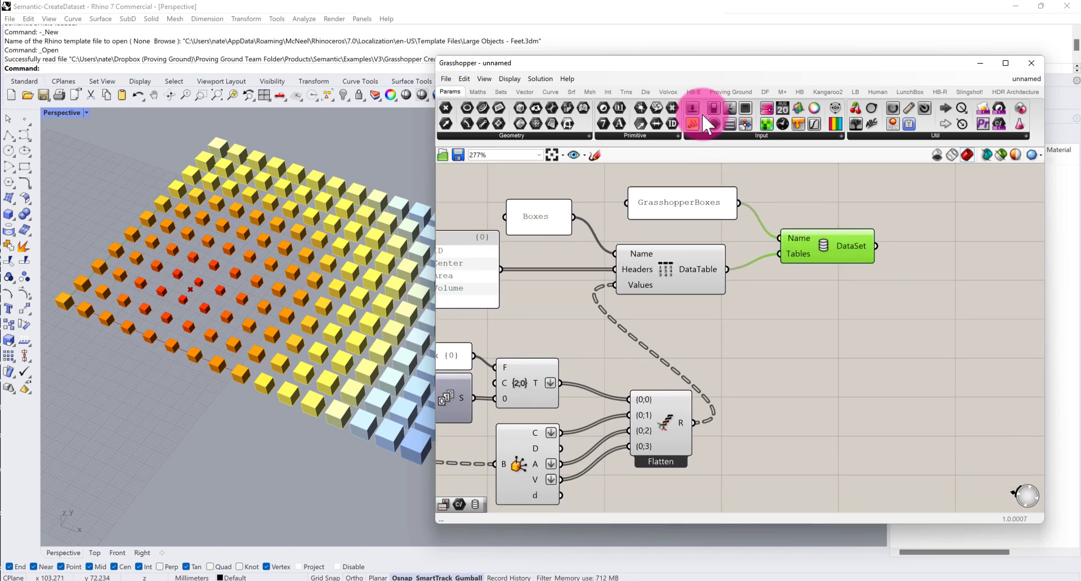
pyautogui.click(724, 92)
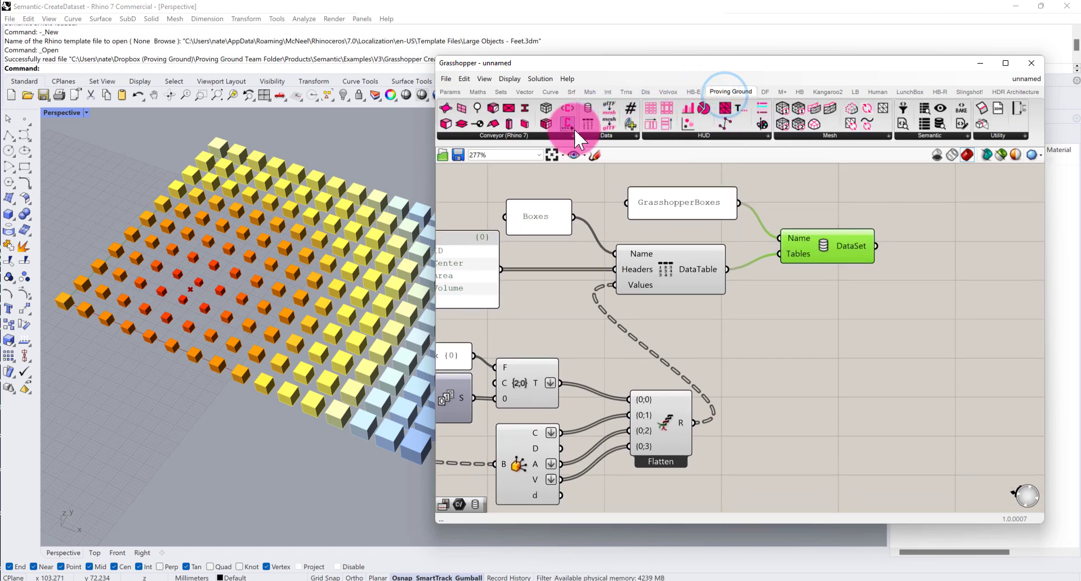
pyautogui.click(630, 135)
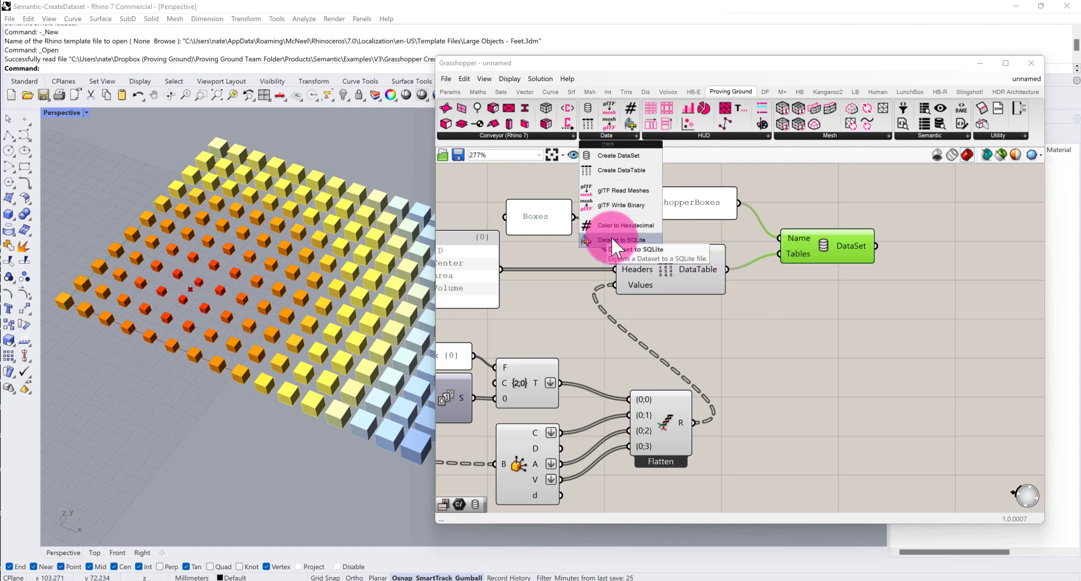
pyautogui.moveTo(612, 240); pyautogui.dragTo(964, 262)
pyautogui.scroll(2, 951, 259)
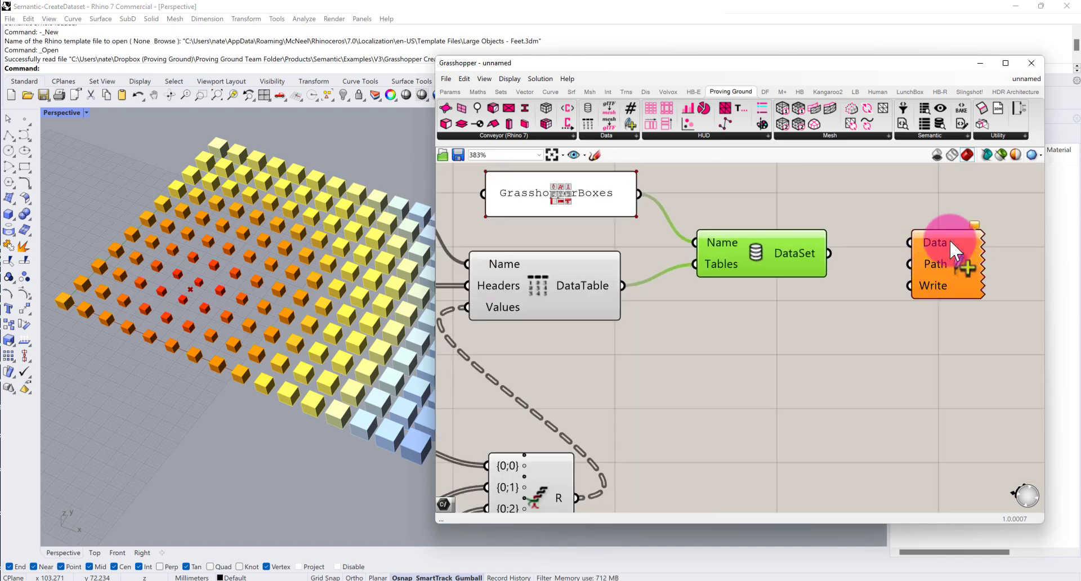
pyautogui.click(849, 214)
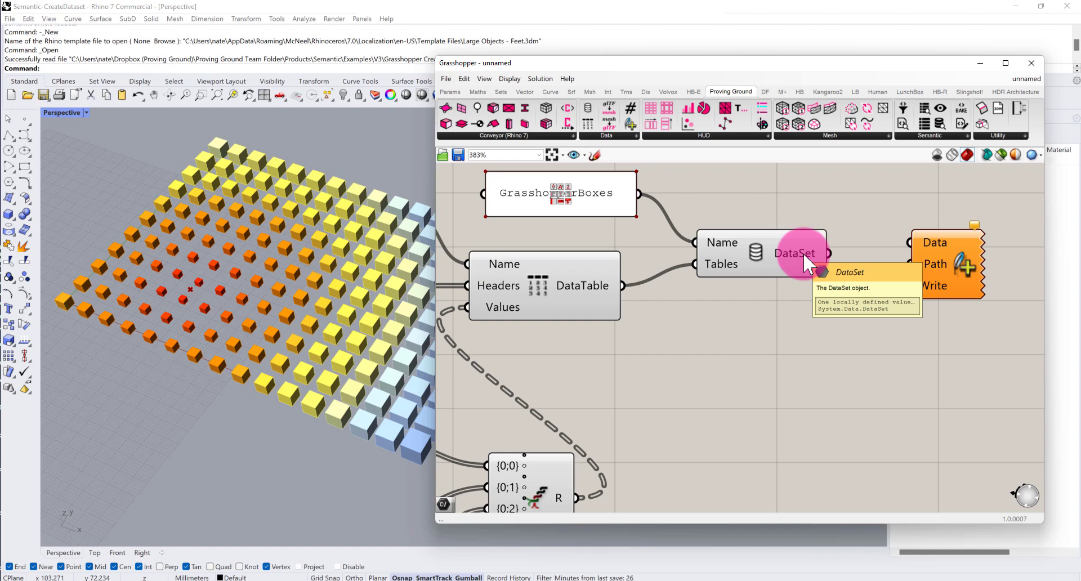
# Step: Wire the DataSet output into the SQLite writer's Data input
pyautogui.scroll(-2, 821, 249)
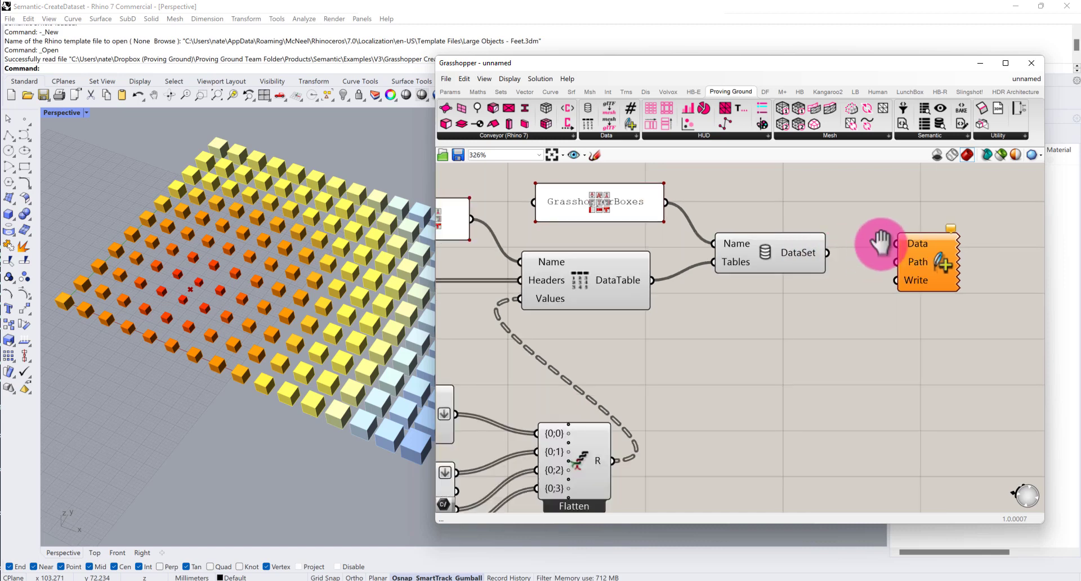
pyautogui.moveTo(880, 245); pyautogui.dragTo(888, 269, button='right')
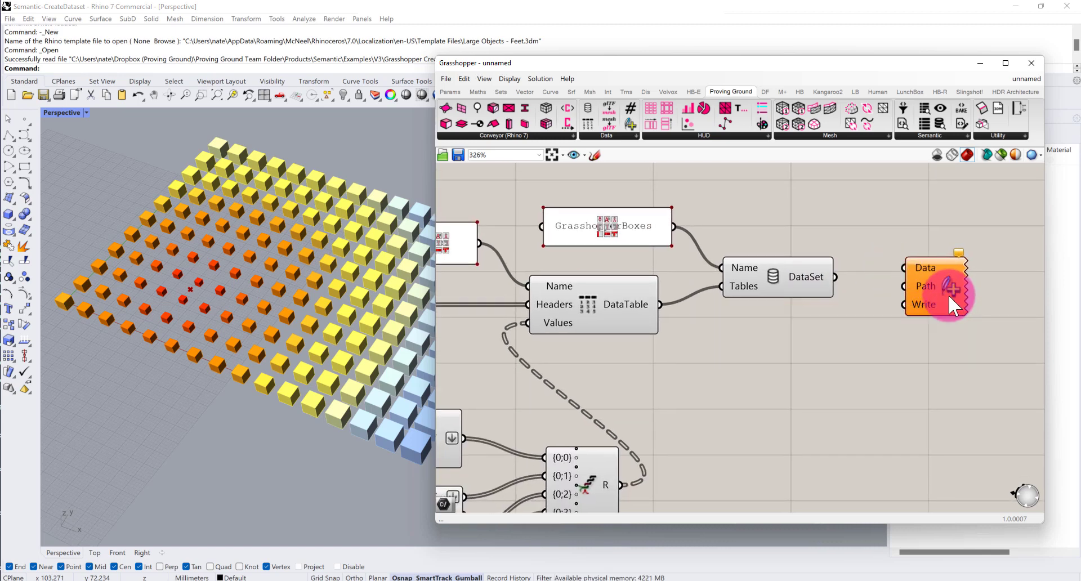
pyautogui.moveTo(944, 286); pyautogui.dragTo(976, 299)
pyautogui.moveTo(883, 223); pyautogui.dragTo(978, 290)
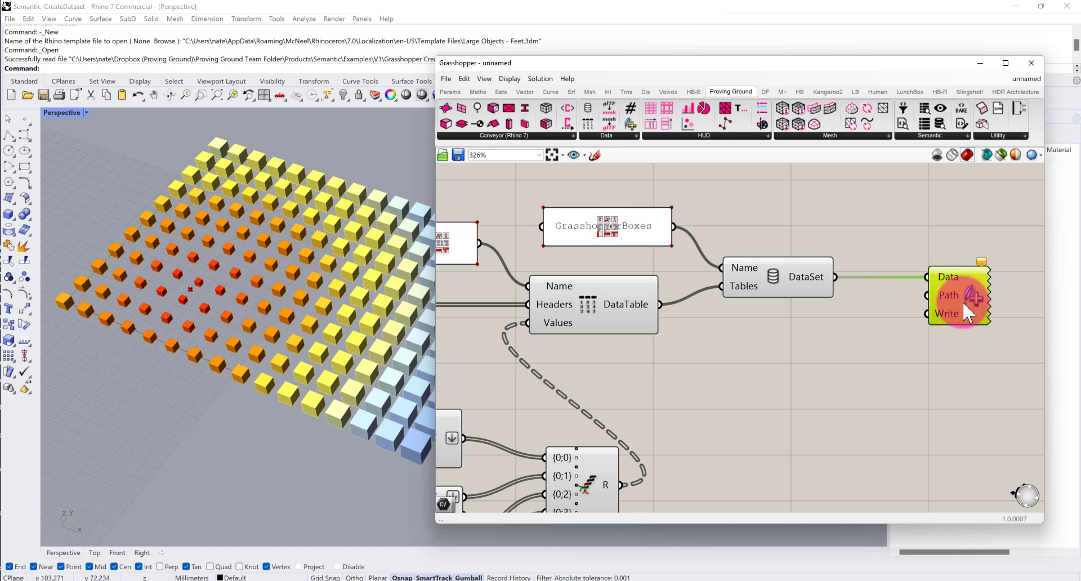
pyautogui.moveTo(860, 294); pyautogui.dragTo(884, 275, button='right')
pyautogui.scroll(-2, 890, 269)
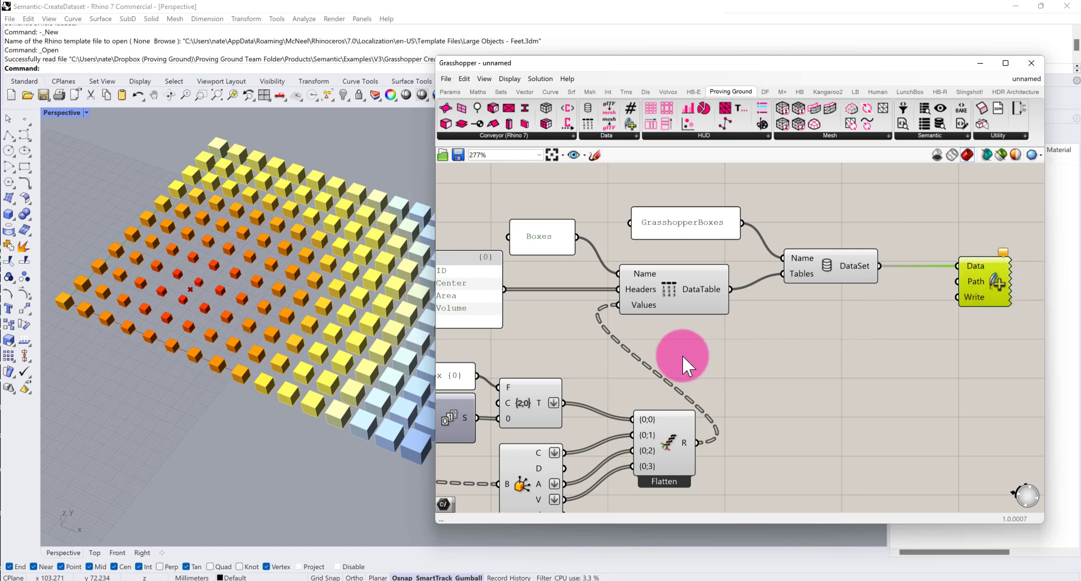
pyautogui.moveTo(682, 356); pyautogui.dragTo(880, 289, button='right')
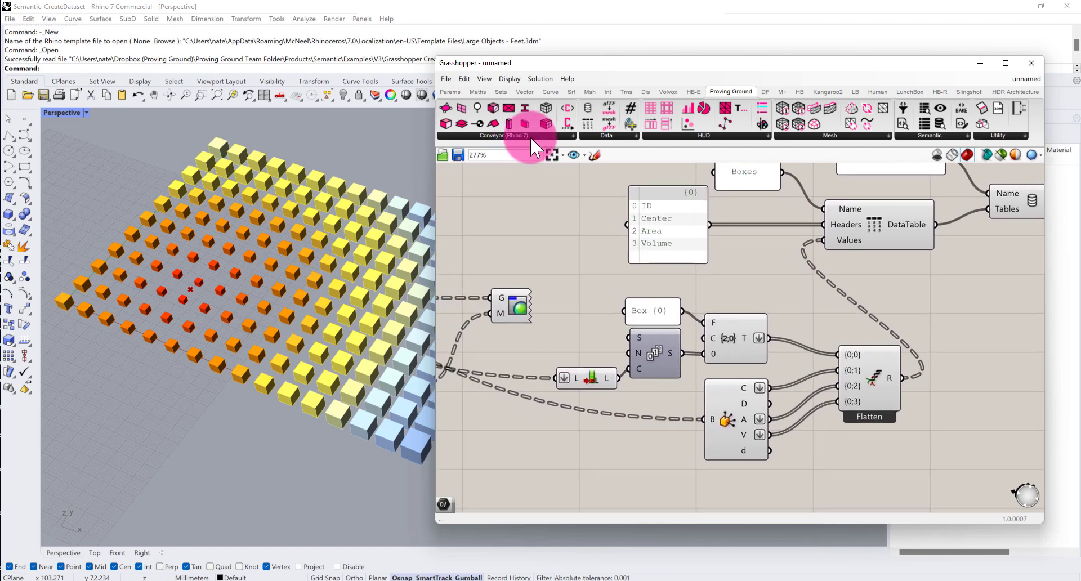
pyautogui.click(623, 134)
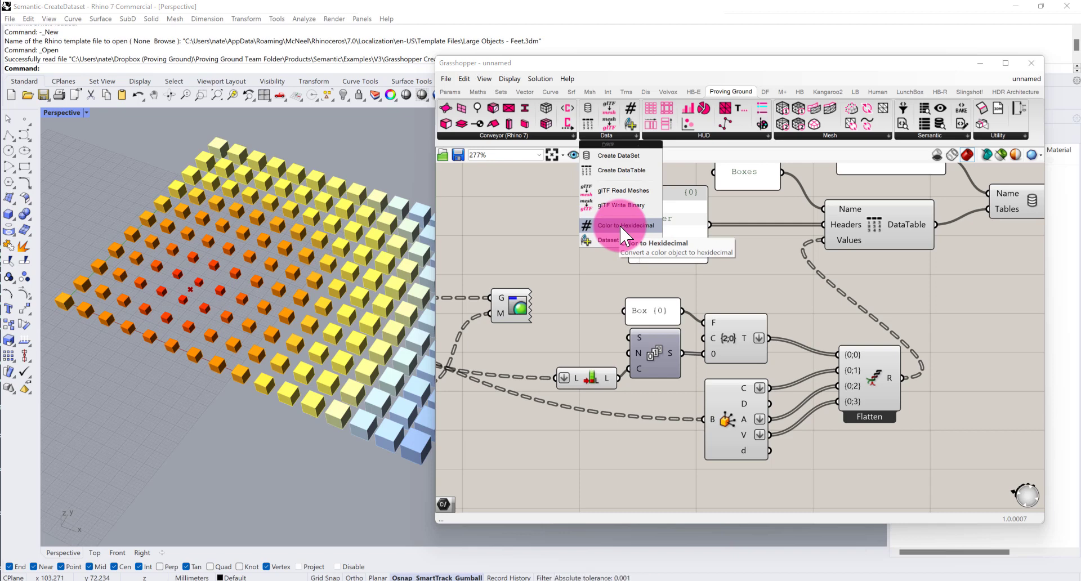
pyautogui.scroll(-2, 572, 301)
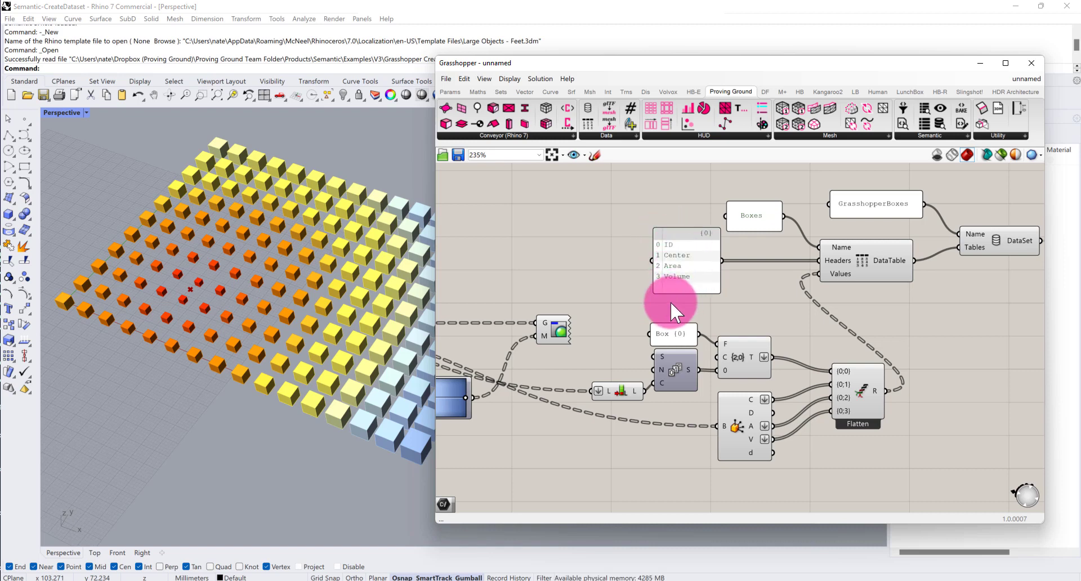
# Step: Add a Color to Hexidecimal component and feed the gradient output into its color input
pyautogui.moveTo(670, 302); pyautogui.dragTo(838, 238, button='right')
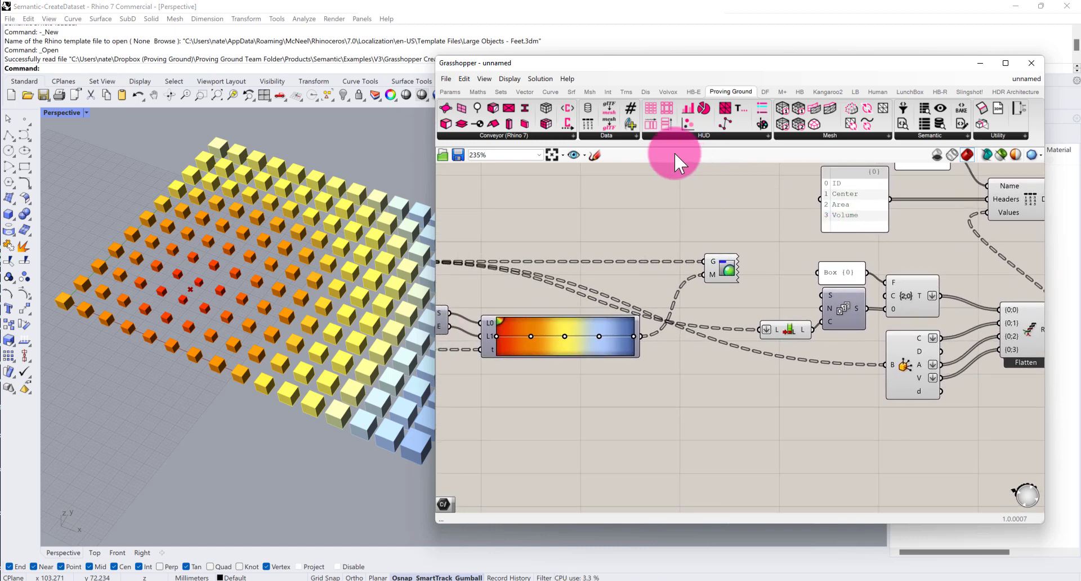
pyautogui.click(633, 136)
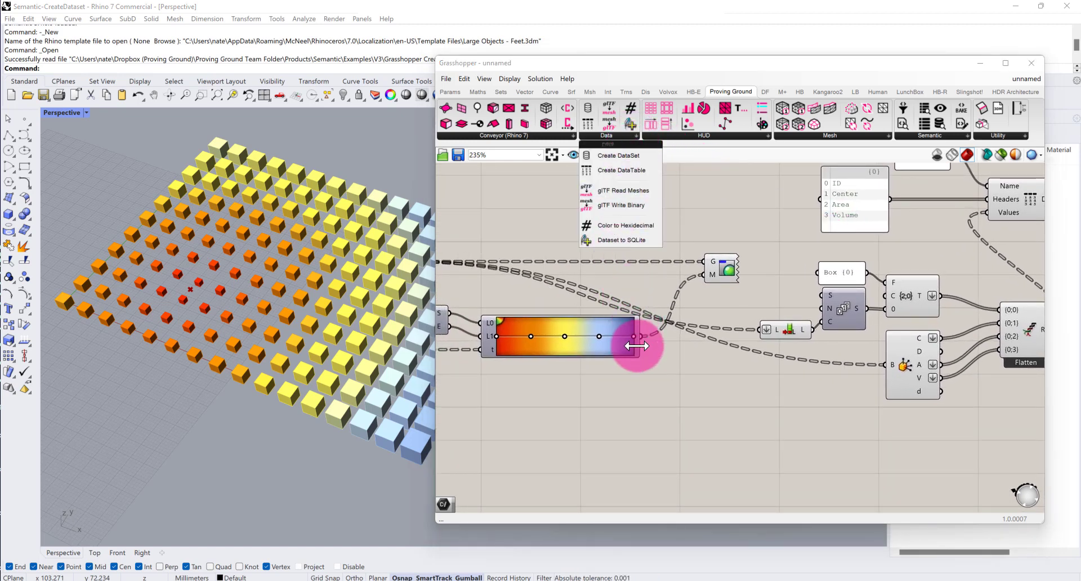
pyautogui.moveTo(636, 223); pyautogui.dragTo(722, 397)
pyautogui.click(695, 423)
pyautogui.moveTo(646, 345); pyautogui.dragTo(694, 396)
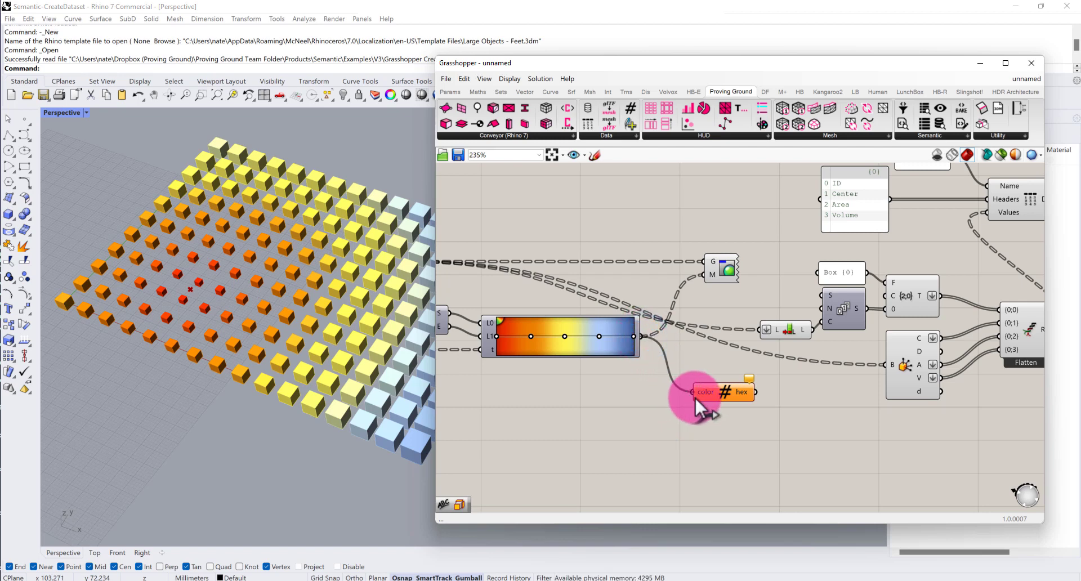
# Step: Flatten the color input and move the hex converter beneath the box properties node
pyautogui.moveTo(710, 389)
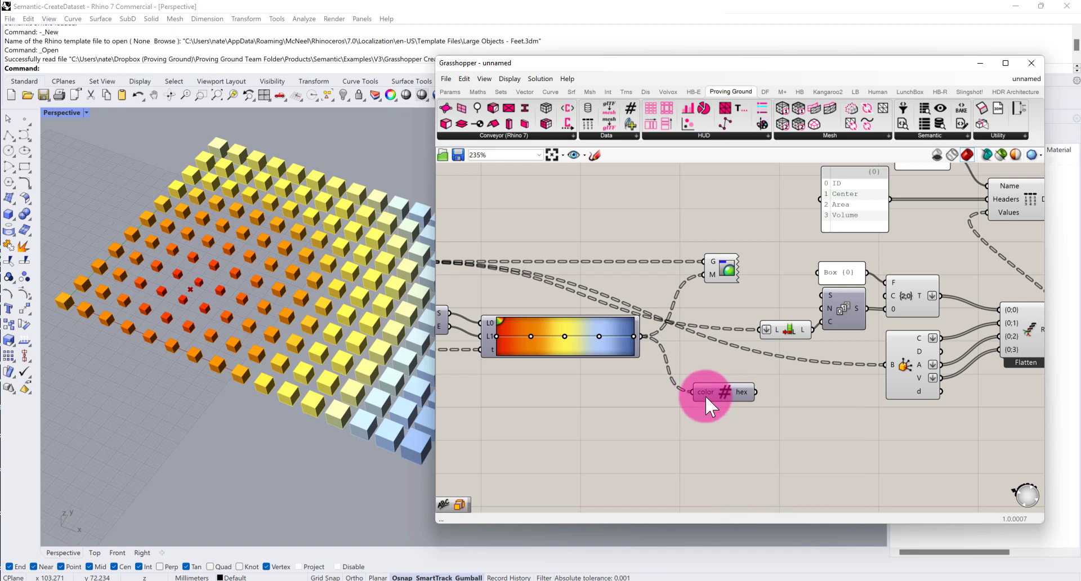
pyautogui.scroll(2, 737, 397)
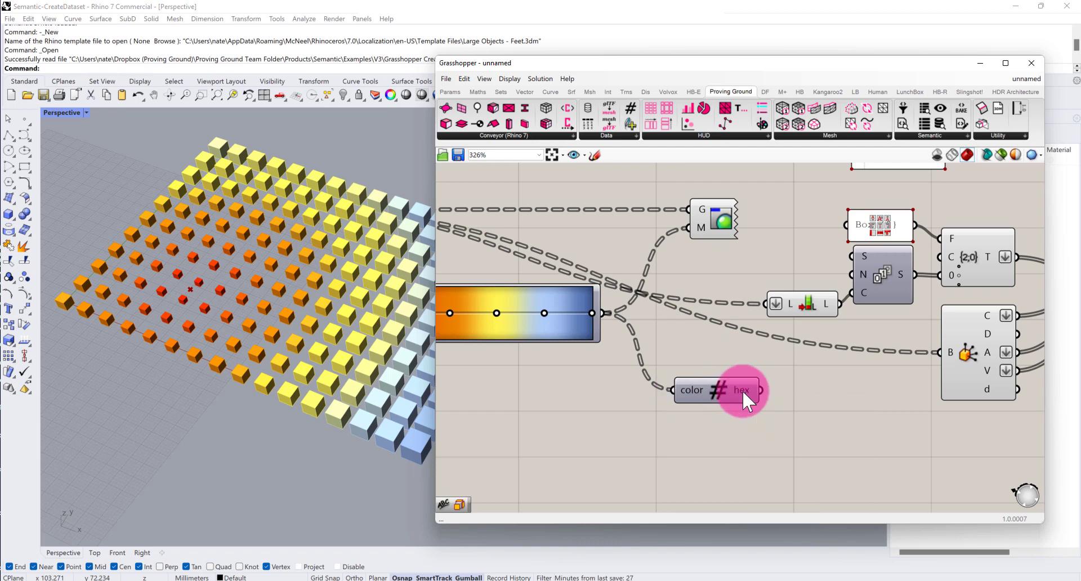
pyautogui.rightClick(688, 393)
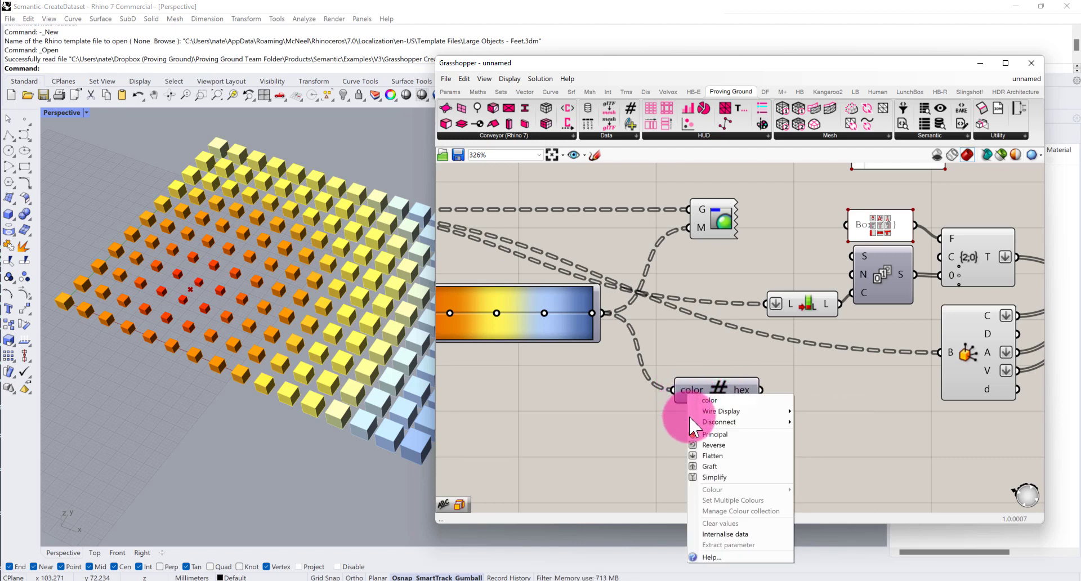
pyautogui.click(703, 455)
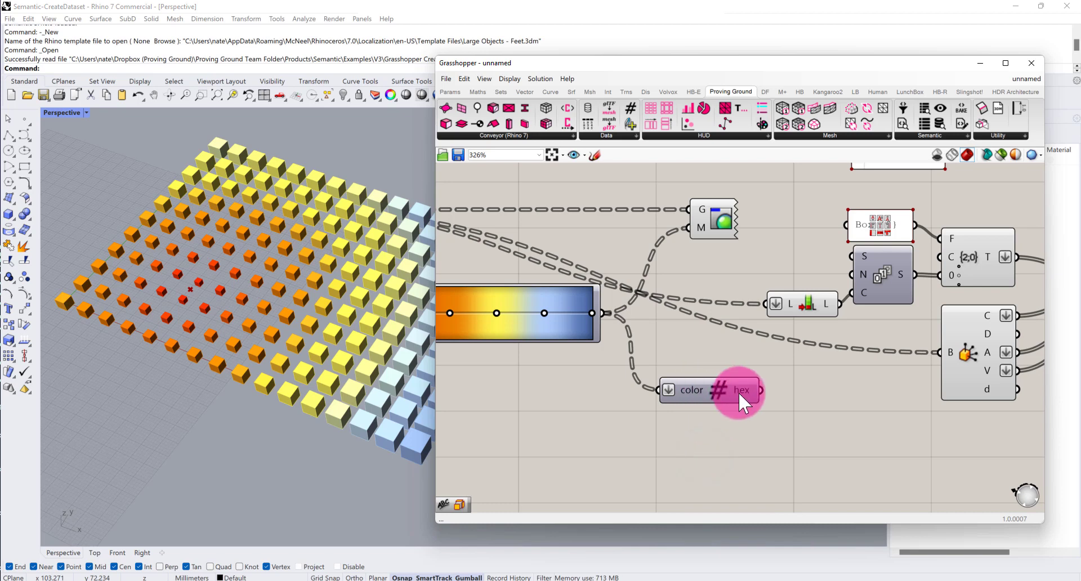
pyautogui.moveTo(739, 390)
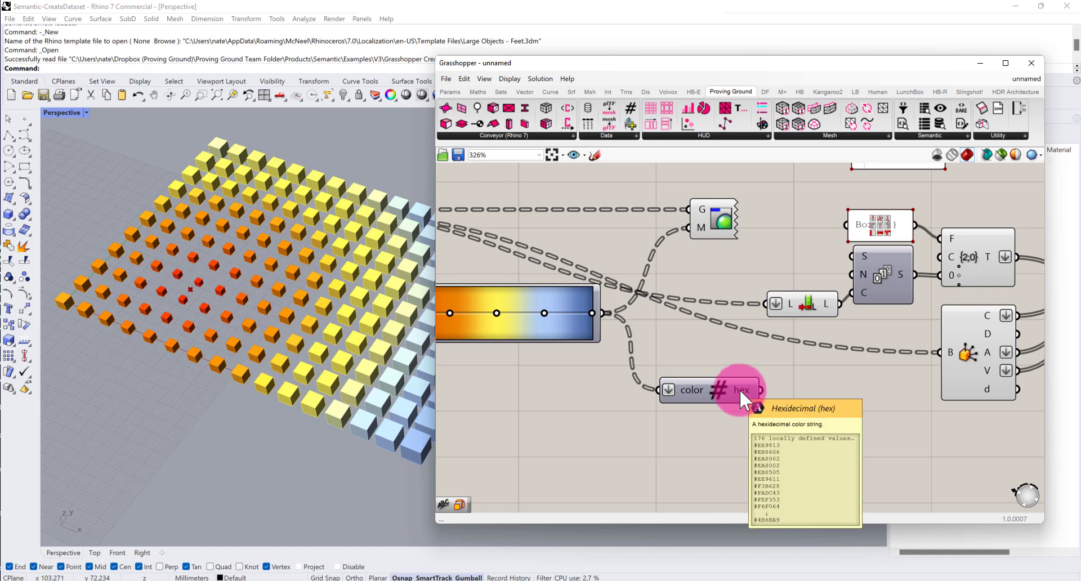
pyautogui.moveTo(739, 389); pyautogui.dragTo(543, 378, button='right')
pyautogui.moveTo(529, 374); pyautogui.dragTo(789, 404)
pyautogui.moveTo(849, 373); pyautogui.dragTo(827, 403, button='right')
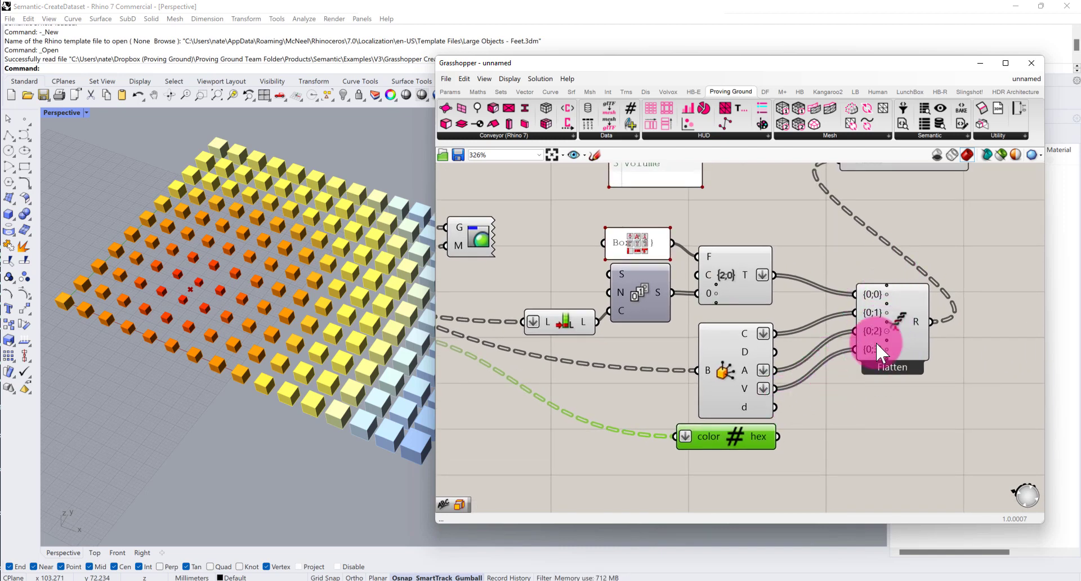
pyautogui.scroll(5, 879, 339)
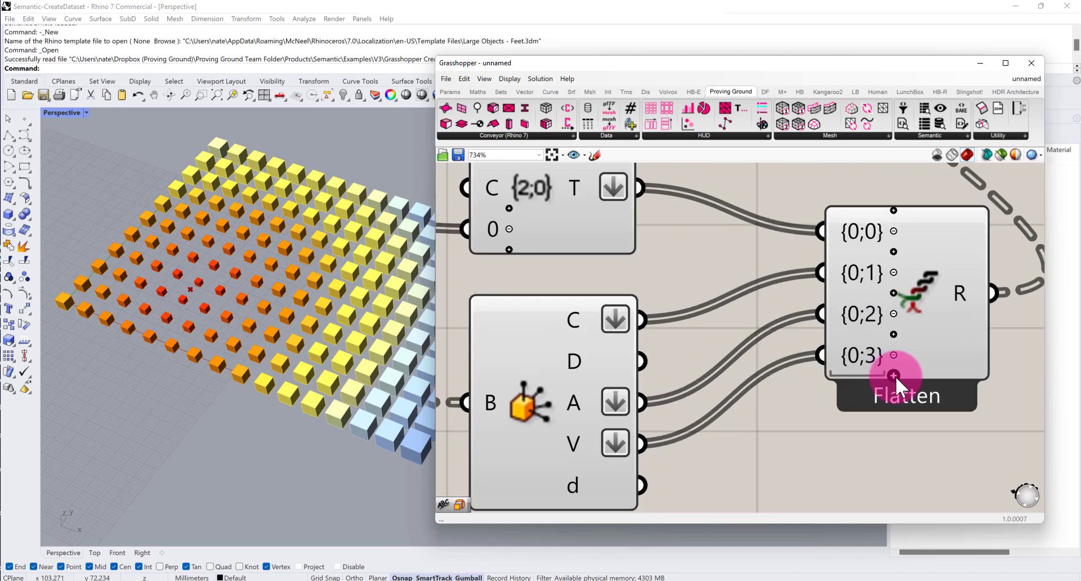
pyautogui.click(894, 377)
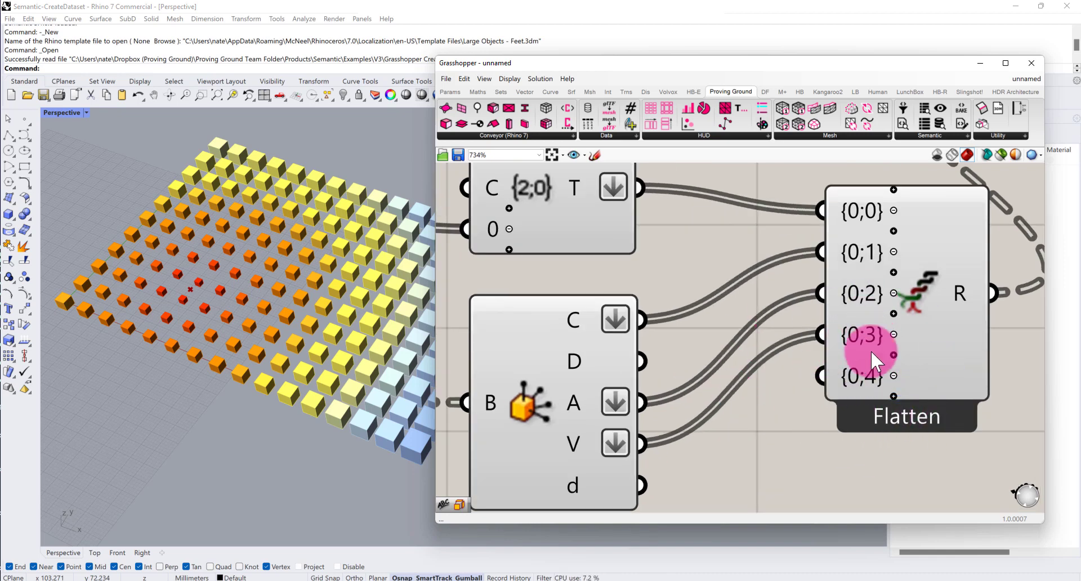
pyautogui.scroll(-3, 886, 356)
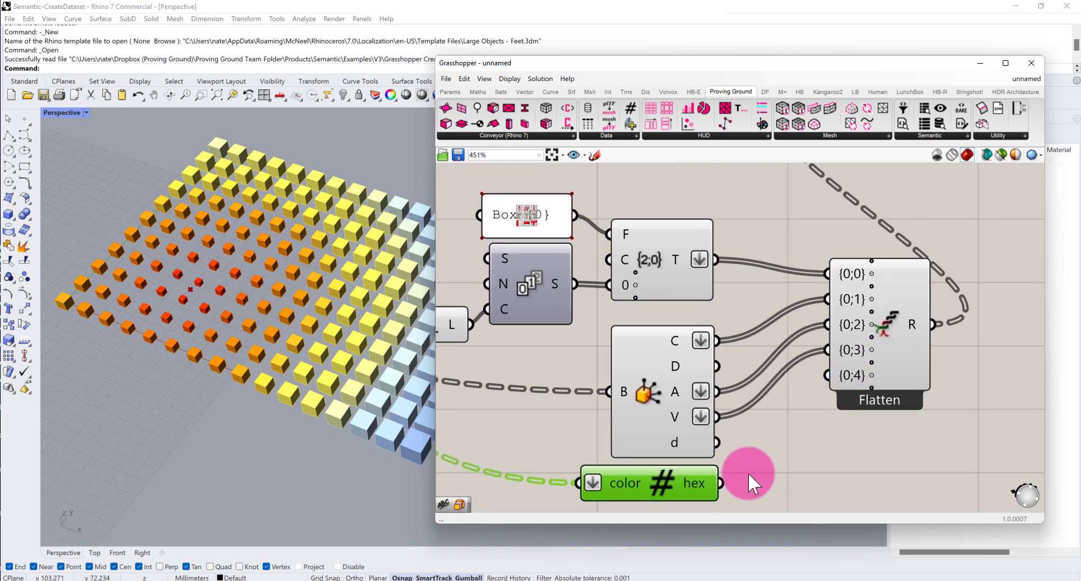
pyautogui.moveTo(721, 481); pyautogui.dragTo(823, 376)
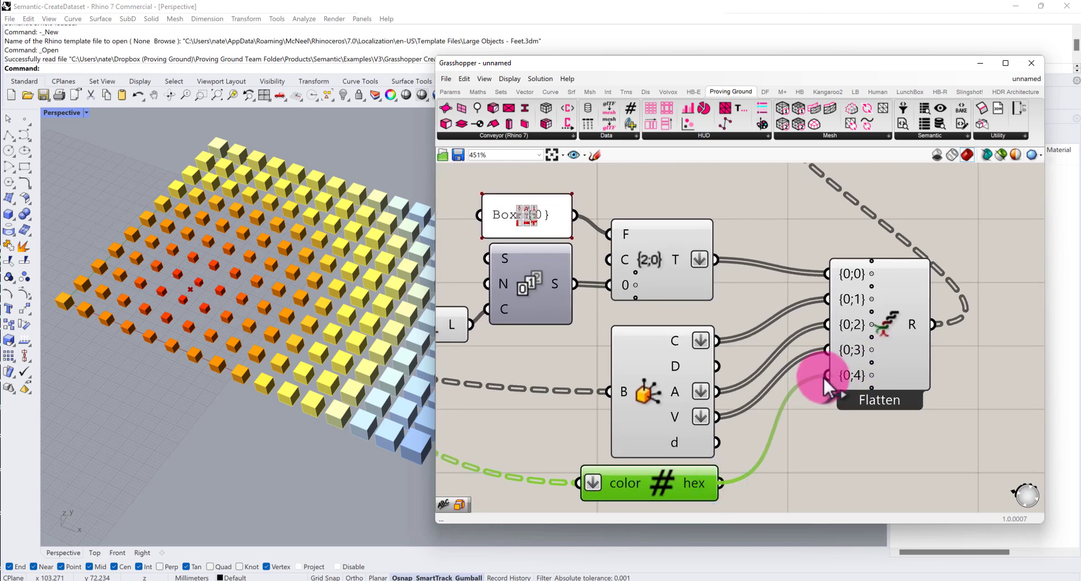
pyautogui.moveTo(816, 296); pyautogui.dragTo(904, 384, button='right')
pyautogui.scroll(2, 671, 306)
pyautogui.click(704, 302)
pyautogui.doubleClick(705, 301)
pyautogui.click(734, 249)
pyautogui.press('Return')
pyautogui.write('Color')
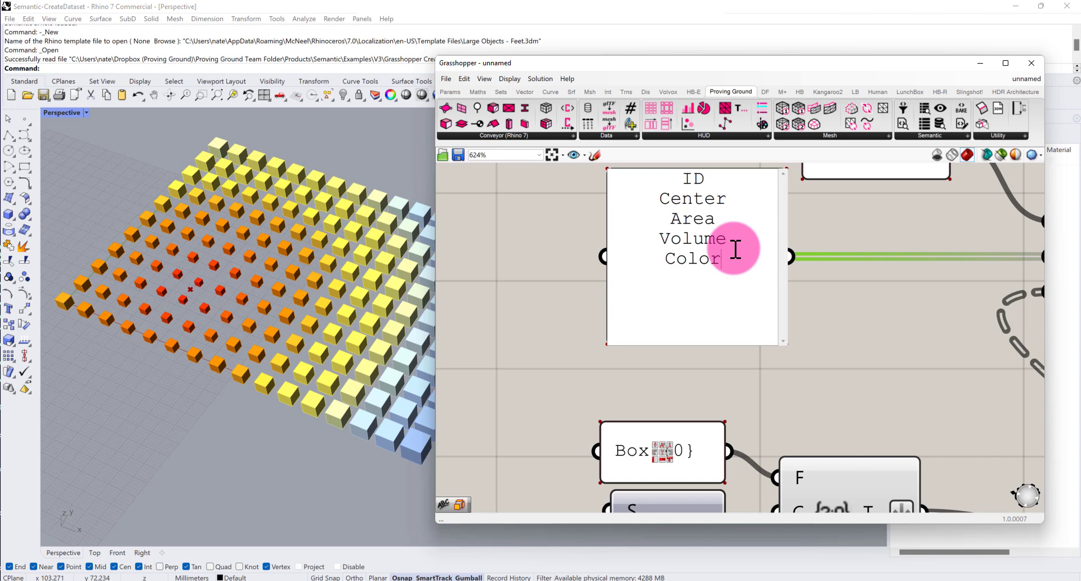
pyautogui.click(824, 293)
pyautogui.scroll(-2, 832, 288)
pyautogui.scroll(-2, 832, 289)
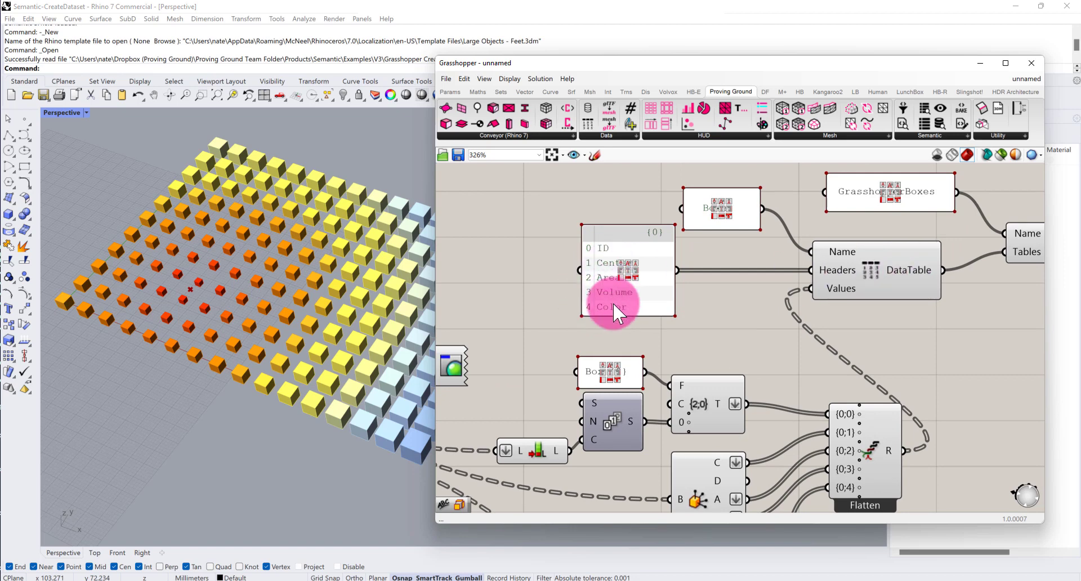
pyautogui.moveTo(708, 328); pyautogui.dragTo(795, 269, button='right')
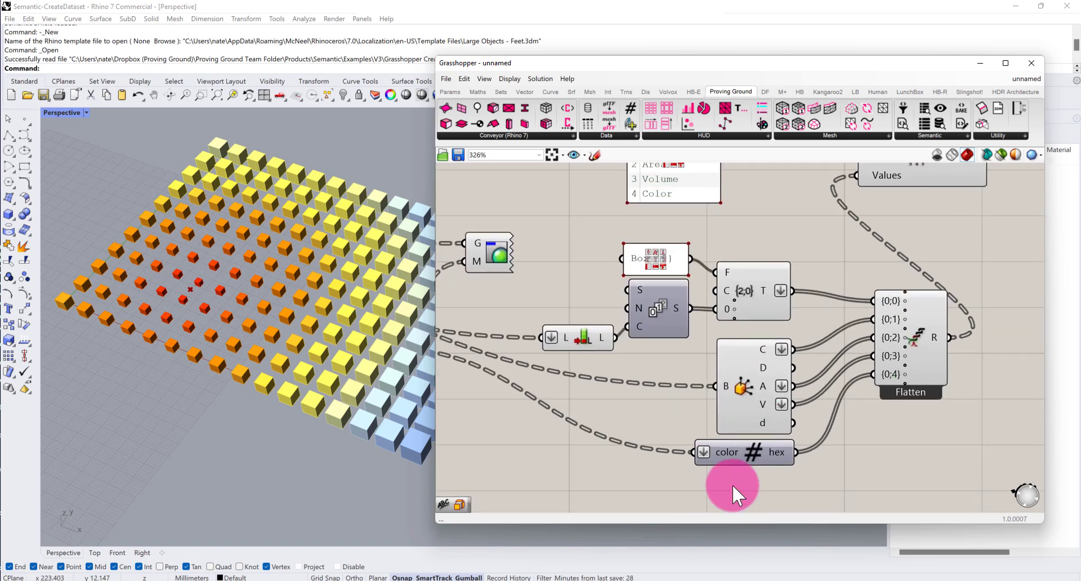
# Step: Place a glTF Write Binary component from Proving Ground's Data list onto the canvas
pyautogui.moveTo(640, 314); pyautogui.dragTo(958, 327, button='right')
pyautogui.moveTo(603, 237); pyautogui.dragTo(683, 230, button='right')
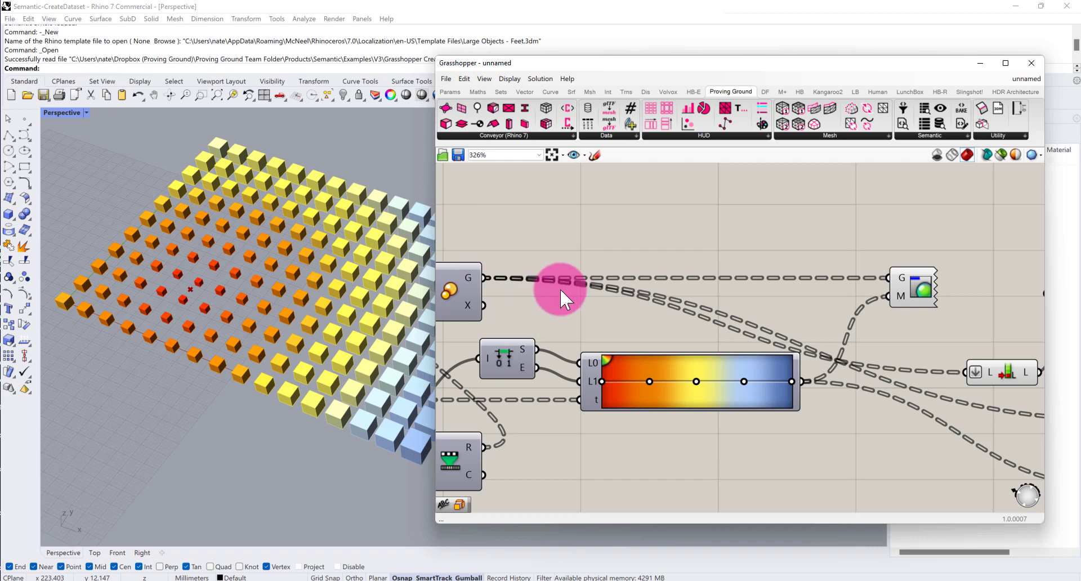
pyautogui.scroll(-2, 569, 284)
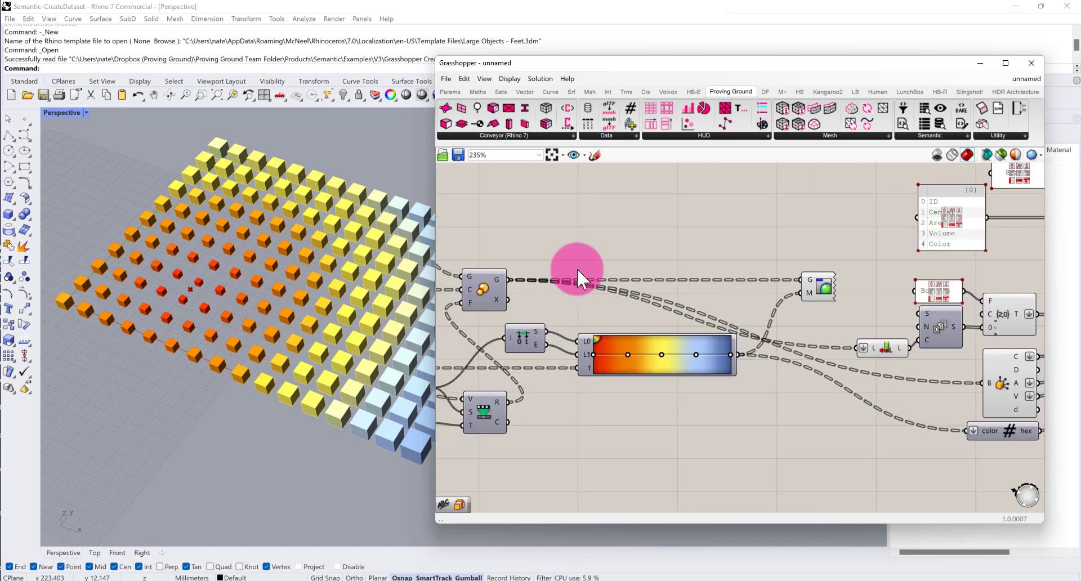
pyautogui.click(632, 134)
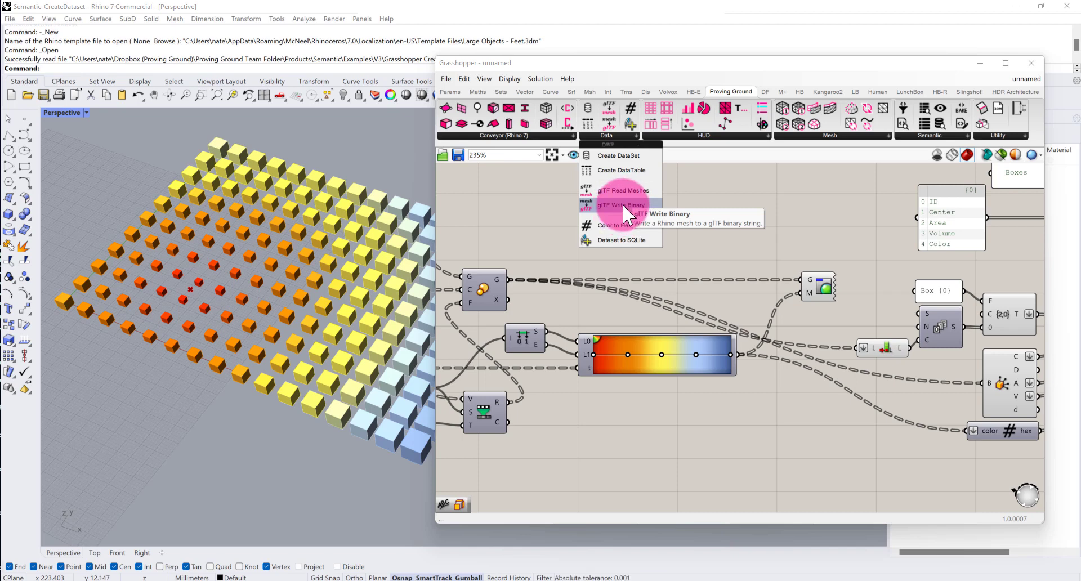
pyautogui.moveTo(623, 204); pyautogui.dragTo(805, 450)
pyautogui.click(736, 427)
# Step: Wire Scale's G output into the GLB Mesh input and position it below colour-to-hex
pyautogui.moveTo(524, 287); pyautogui.dragTo(540, 279, button='right')
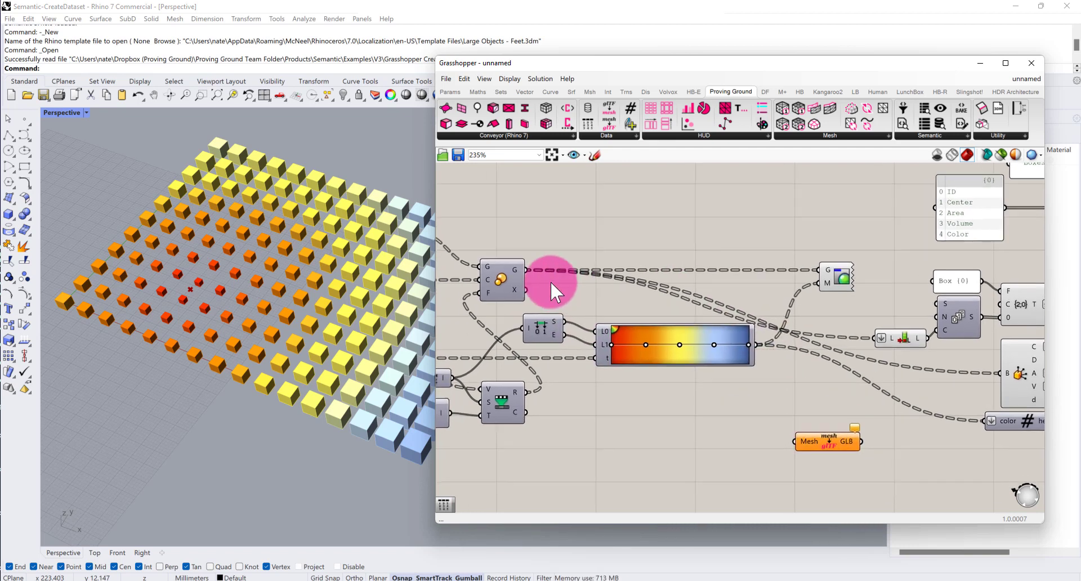
pyautogui.moveTo(517, 271)
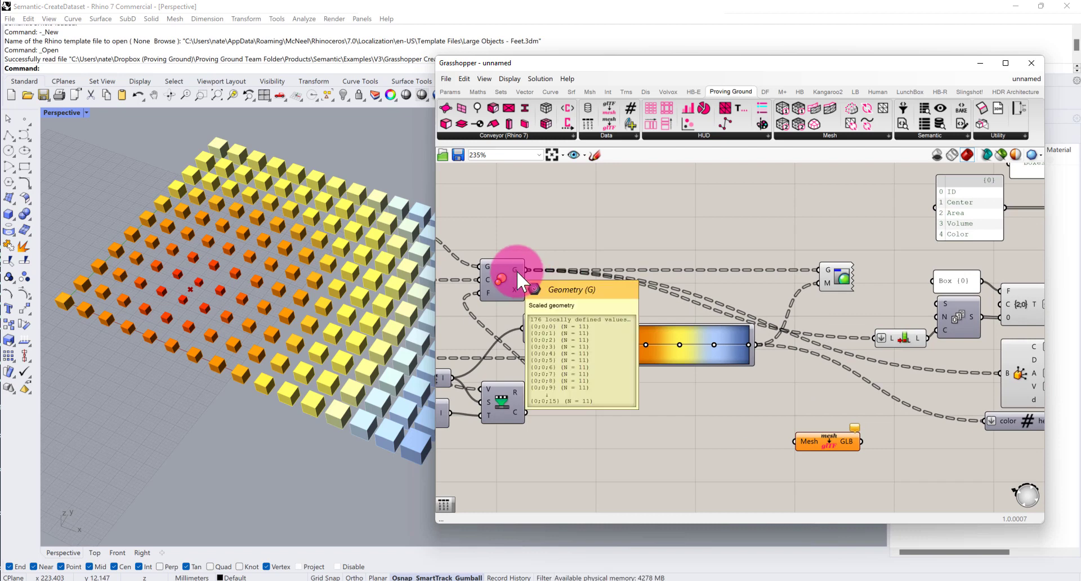
pyautogui.moveTo(260, 251); pyautogui.dragTo(248, 241, button='right')
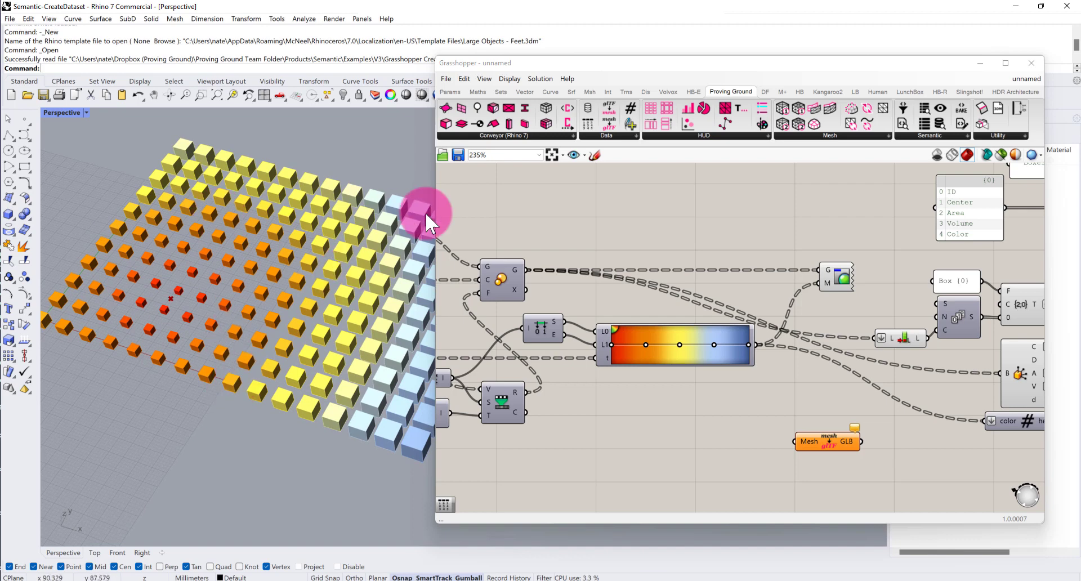
pyautogui.moveTo(526, 269); pyautogui.dragTo(798, 439)
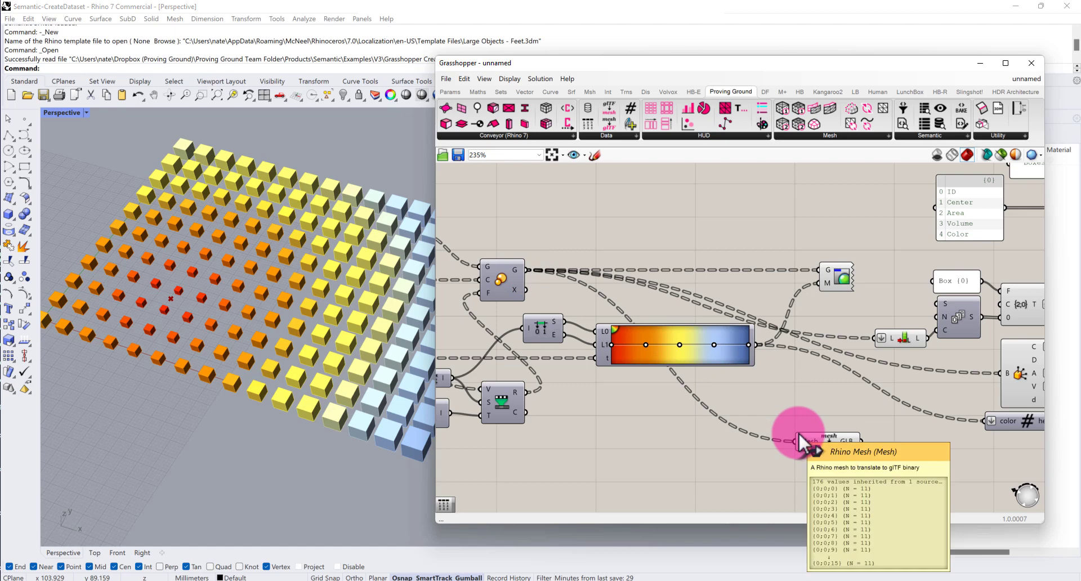
pyautogui.scroll(4, 838, 445)
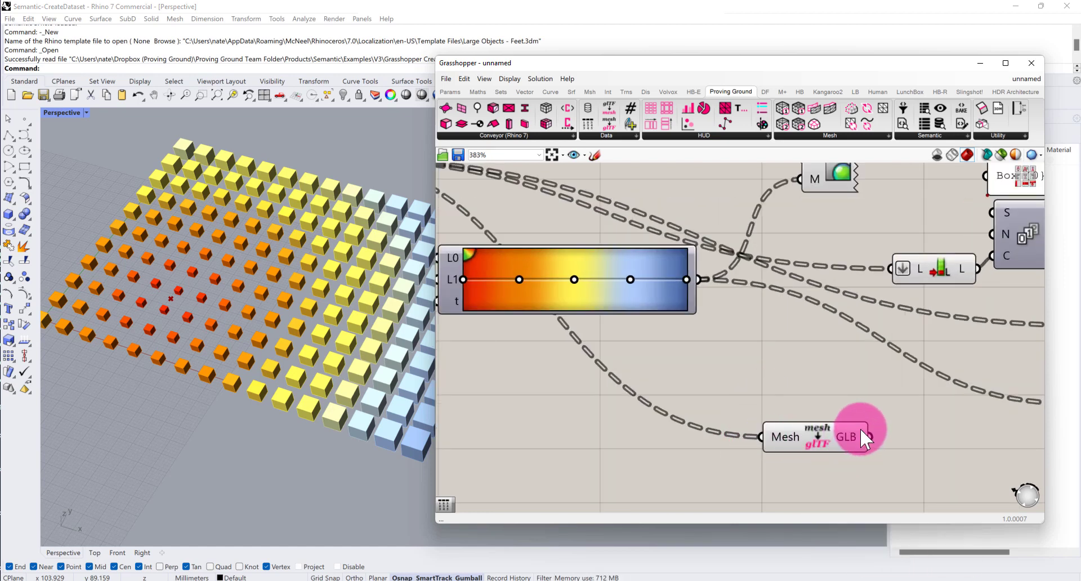
pyautogui.moveTo(860, 427); pyautogui.dragTo(803, 371, button='right')
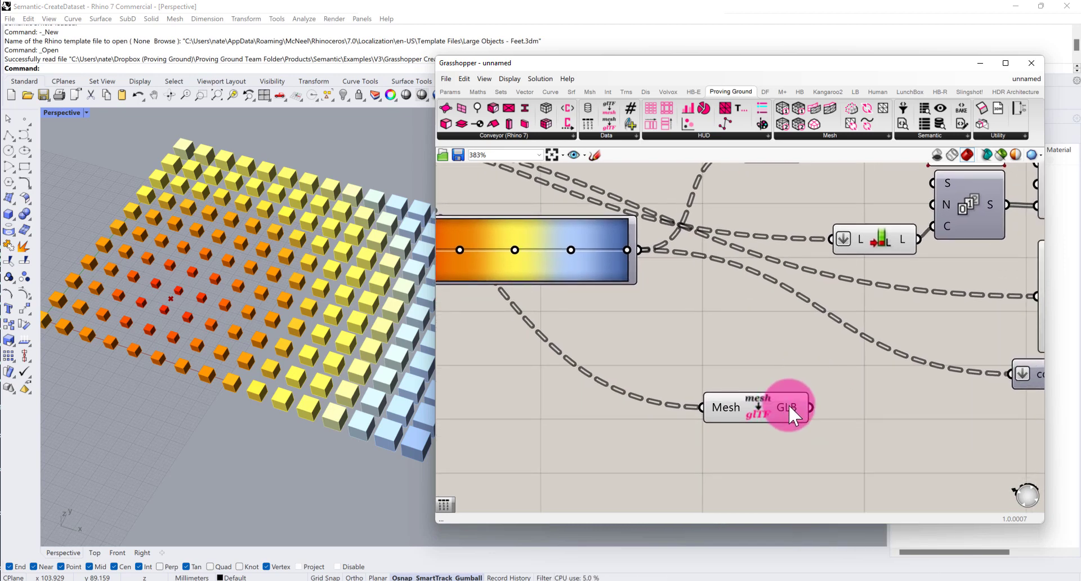
pyautogui.moveTo(810, 394); pyautogui.dragTo(636, 322, button='right')
pyautogui.moveTo(545, 361); pyautogui.dragTo(941, 358)
pyautogui.moveTo(941, 358); pyautogui.dragTo(713, 434, button='right')
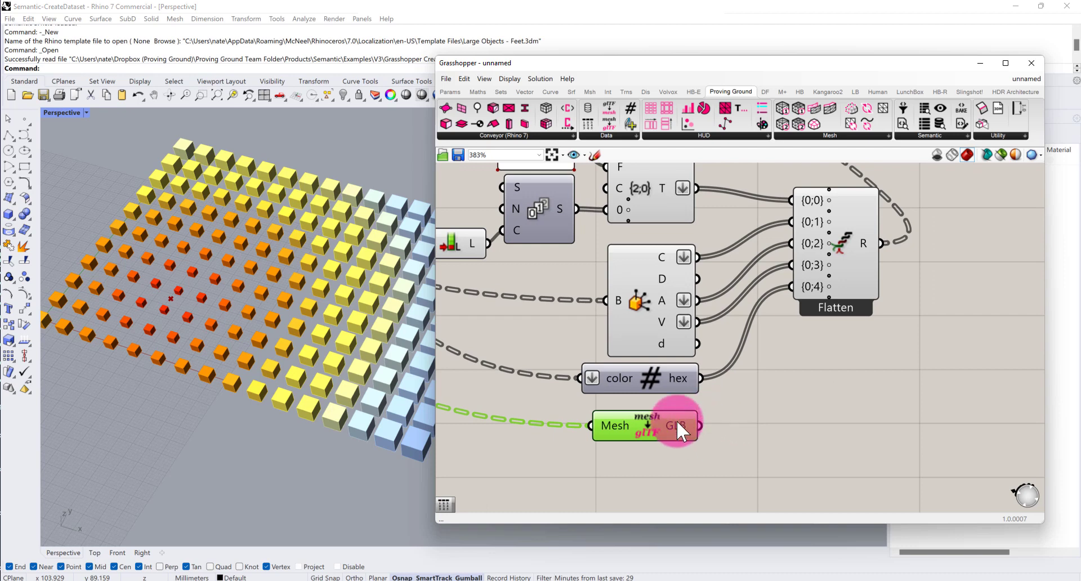
# Step: Flatten the GLB Mesh input and wire the GLB output into a new Flatten input {0;5}
pyautogui.rightClick(606, 424)
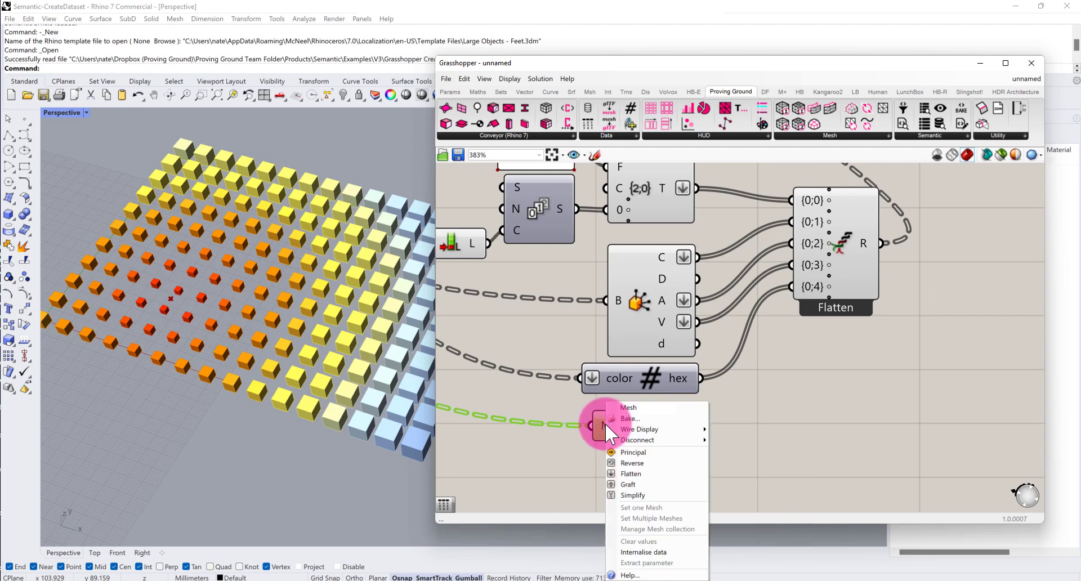
pyautogui.click(629, 471)
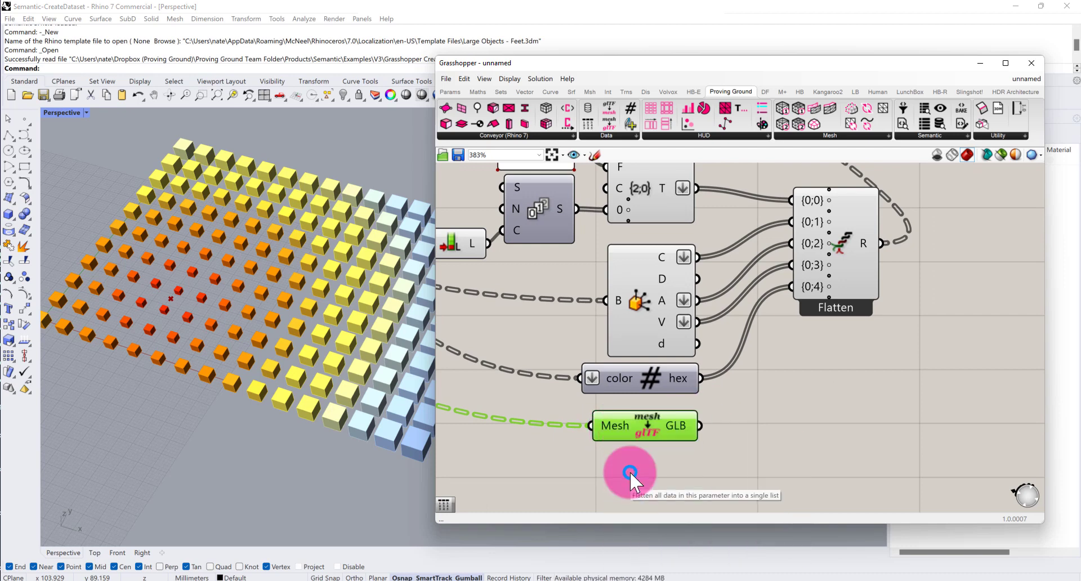
pyautogui.scroll(3, 828, 288)
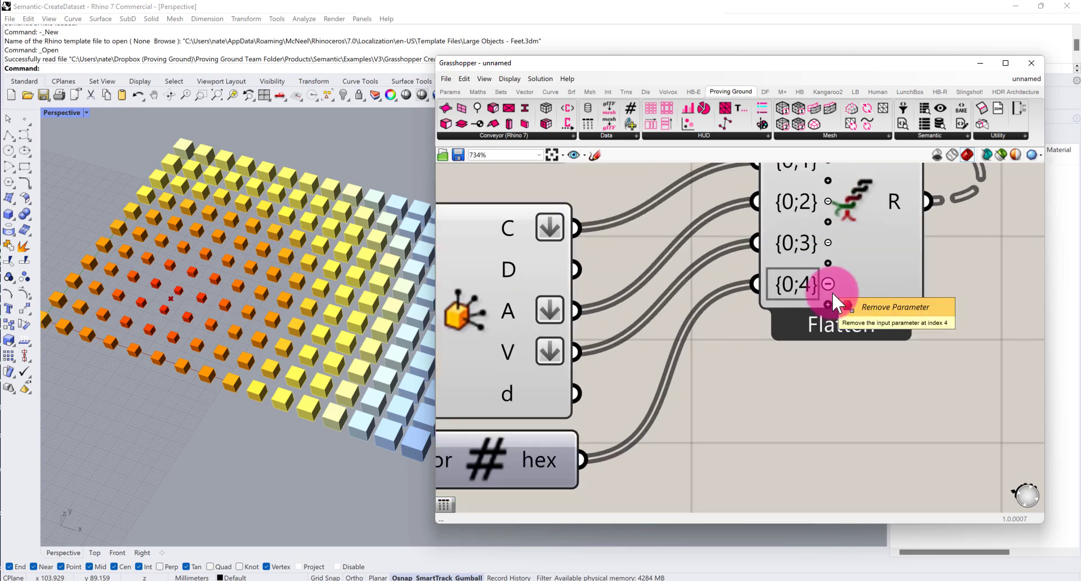
pyautogui.click(828, 304)
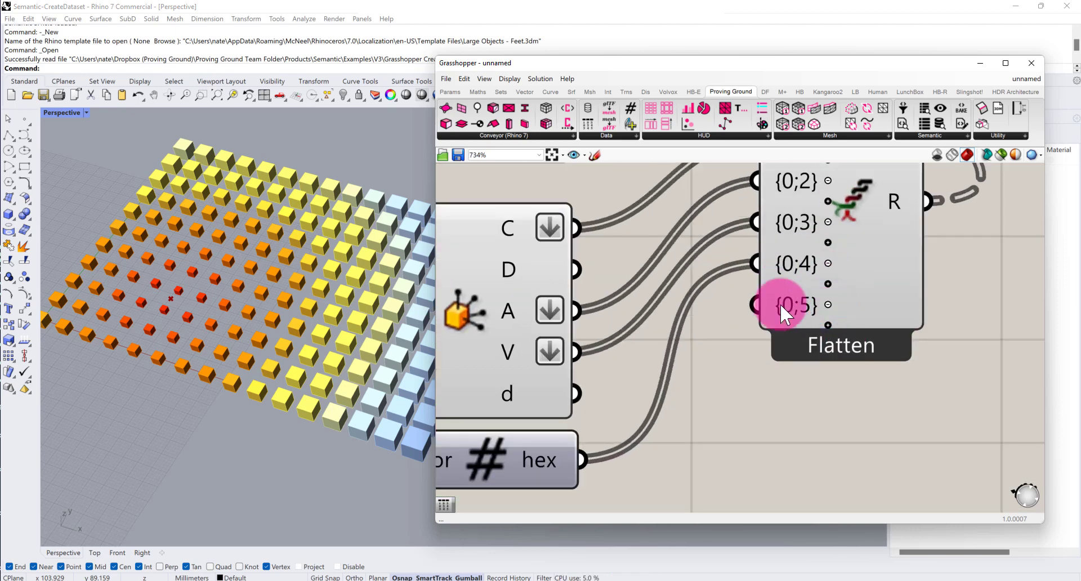
pyautogui.scroll(-2, 789, 303)
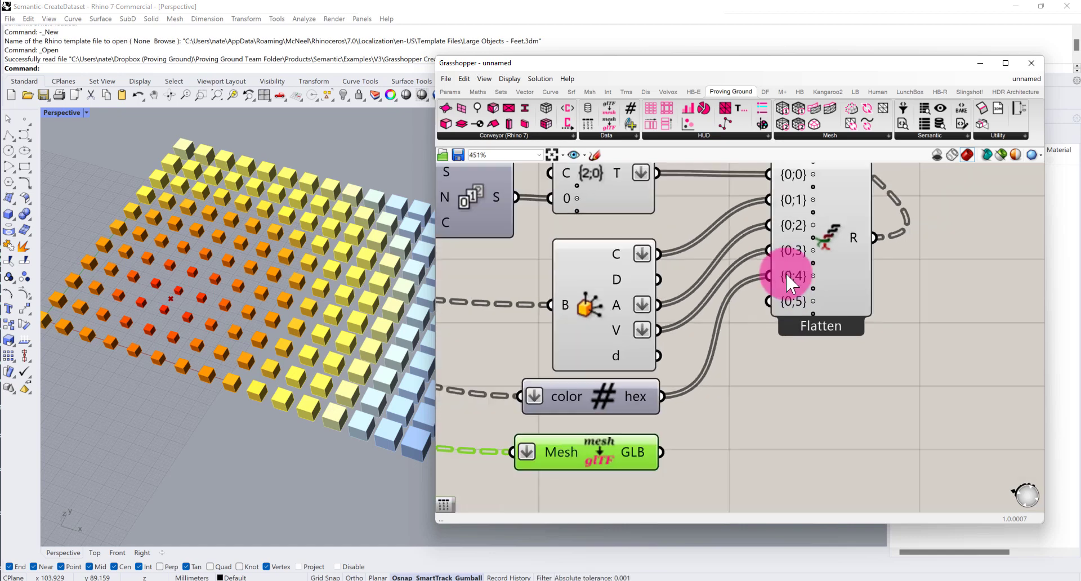
pyautogui.moveTo(795, 331); pyautogui.dragTo(804, 345, button='right')
pyautogui.moveTo(670, 464); pyautogui.dragTo(800, 310)
pyautogui.moveTo(701, 275); pyautogui.dragTo(675, 399, button='right')
# Step: Enlarge the headers panel and add 'Mesh' as the sixth header
pyautogui.scroll(1, 615, 256)
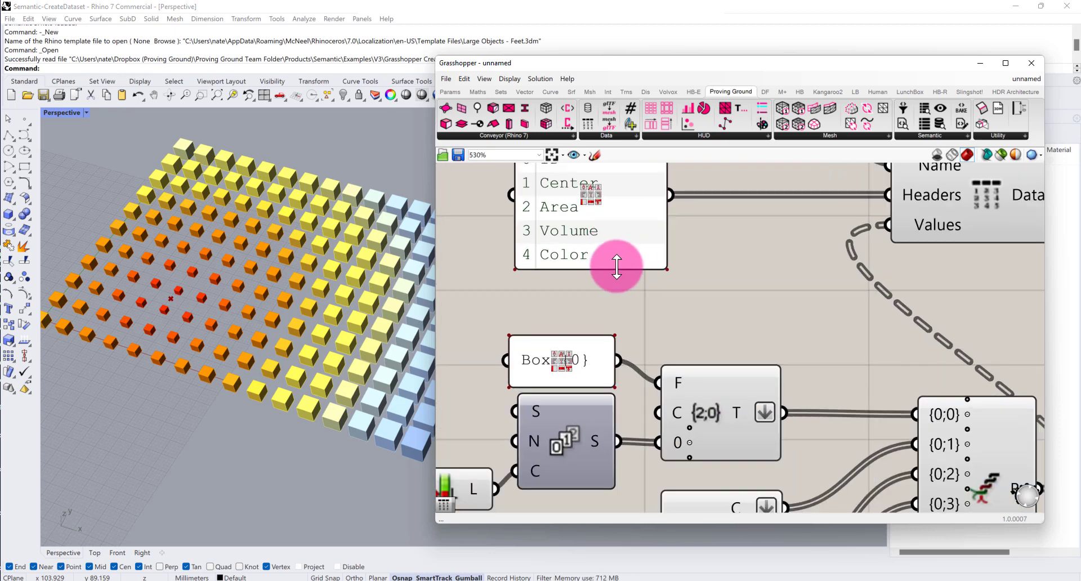
pyautogui.moveTo(617, 265); pyautogui.dragTo(597, 321)
pyautogui.doubleClick(588, 271)
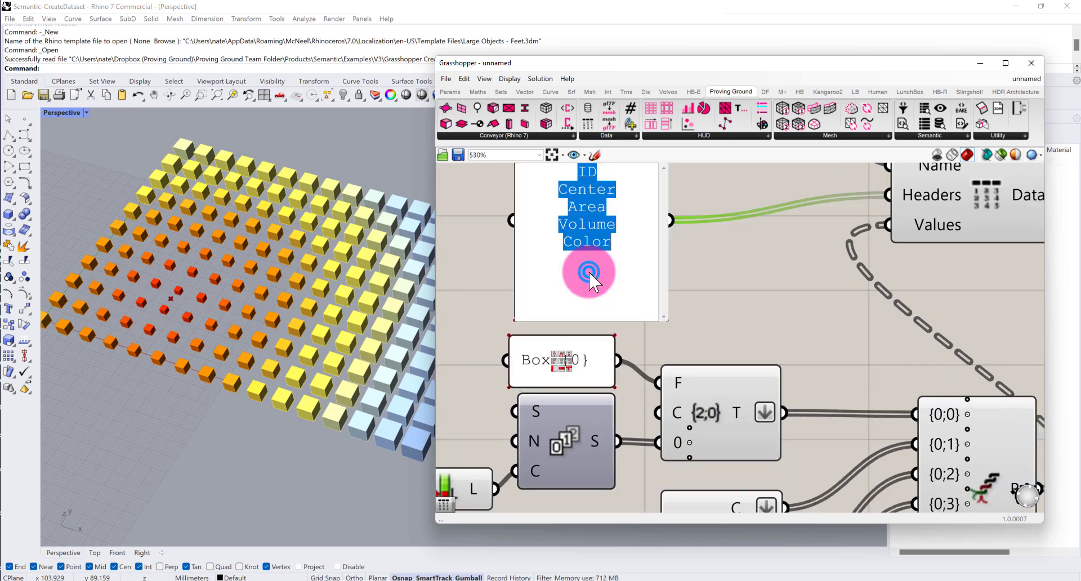
pyautogui.click(589, 272)
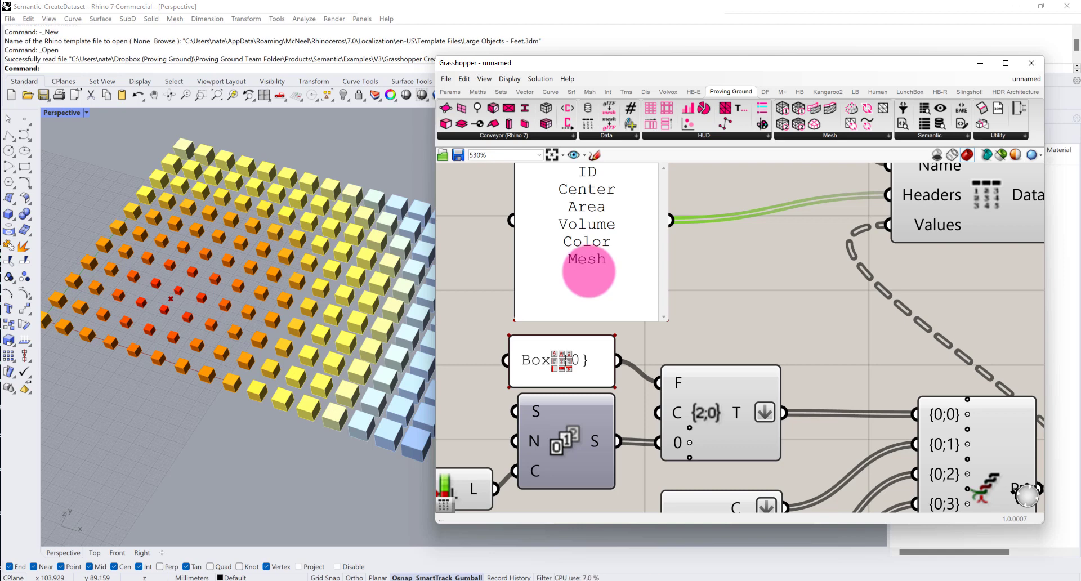
pyautogui.click(725, 258)
# Step: Pan and zoom the canvas to review the DataTable, DataSet and Dataset to SQLite writer chain
pyautogui.scroll(-4, 754, 301)
pyautogui.moveTo(723, 309); pyautogui.dragTo(603, 280, button='right')
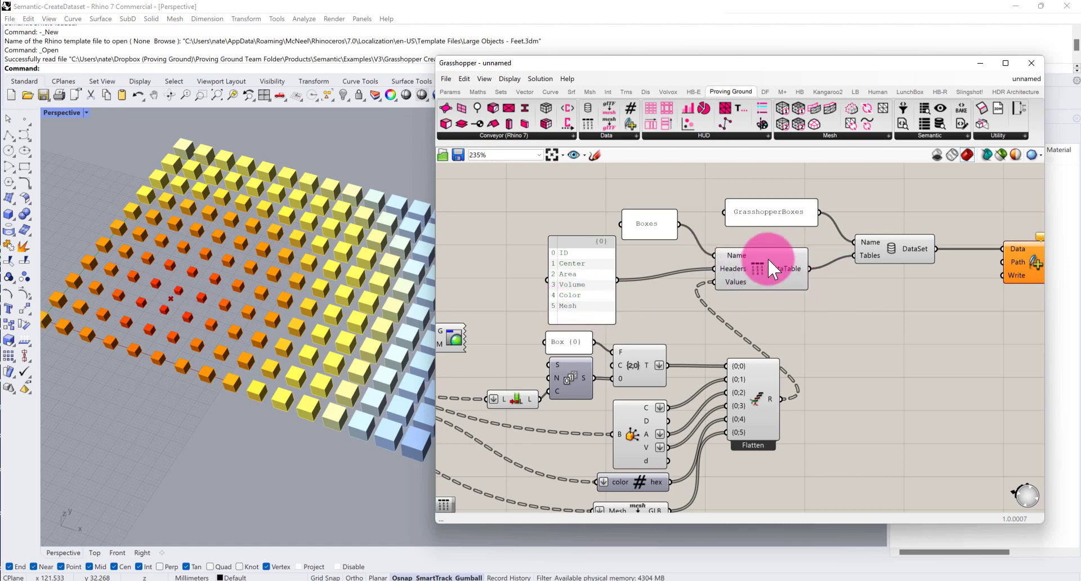
pyautogui.scroll(3, 796, 281)
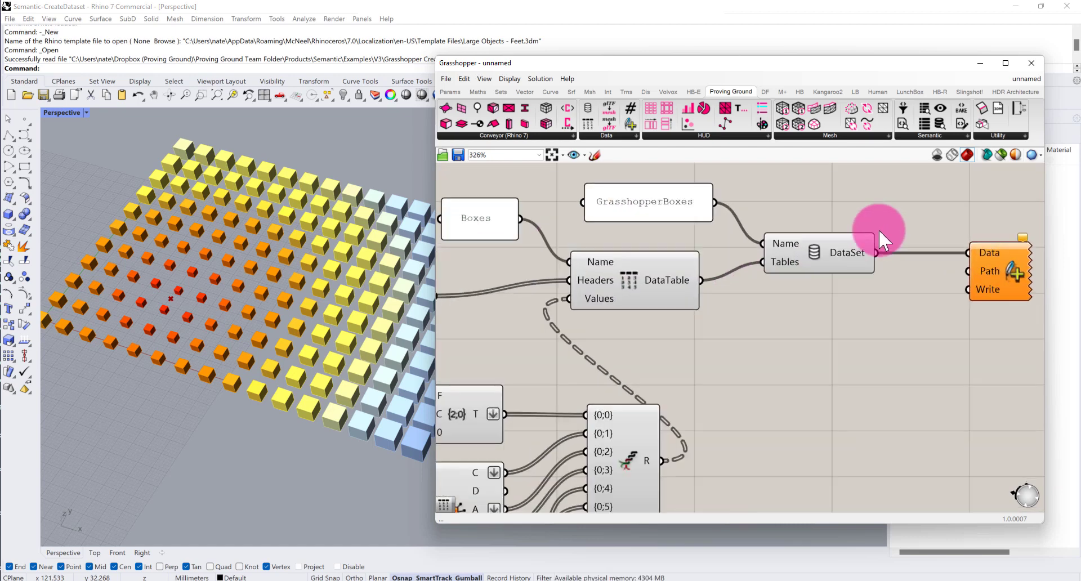
pyautogui.moveTo(876, 261); pyautogui.dragTo(810, 295, button='right')
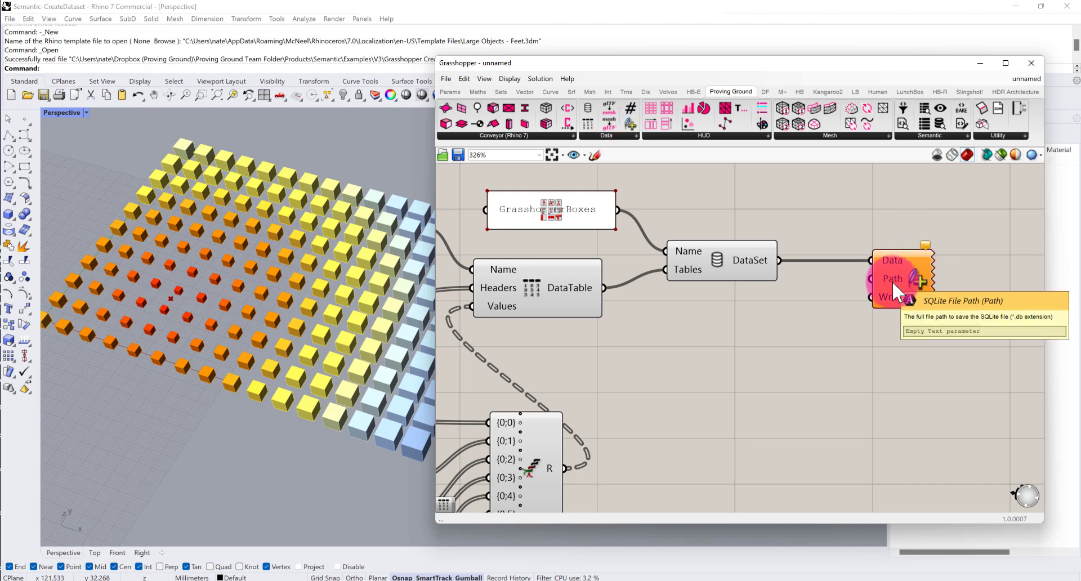
# Step: Place a file path parameter from Params > Primitive beside the SQLite writer
pyautogui.click(453, 93)
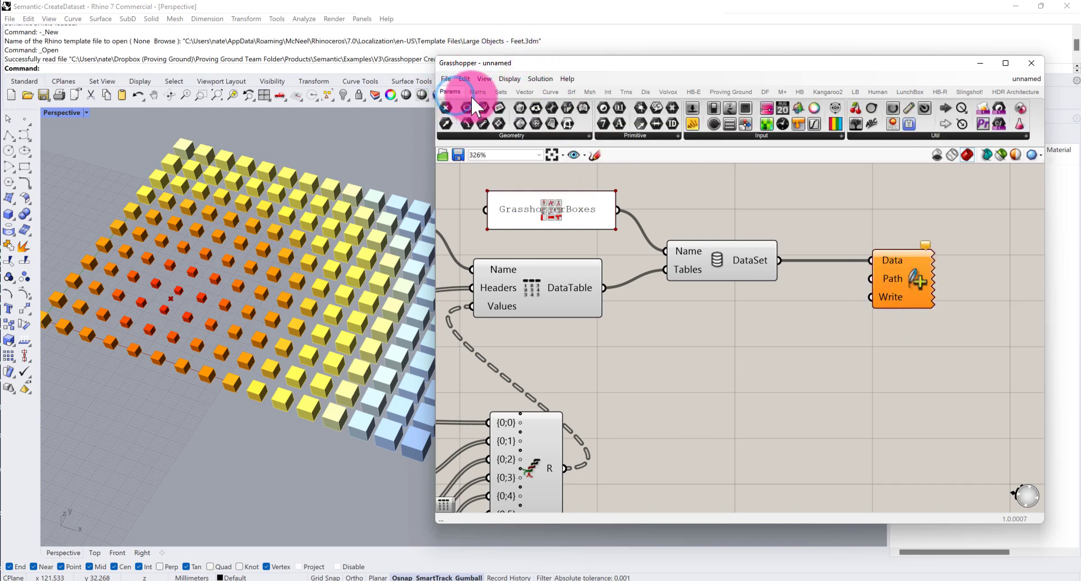
pyautogui.click(637, 133)
pyautogui.moveTo(630, 269); pyautogui.dragTo(779, 303)
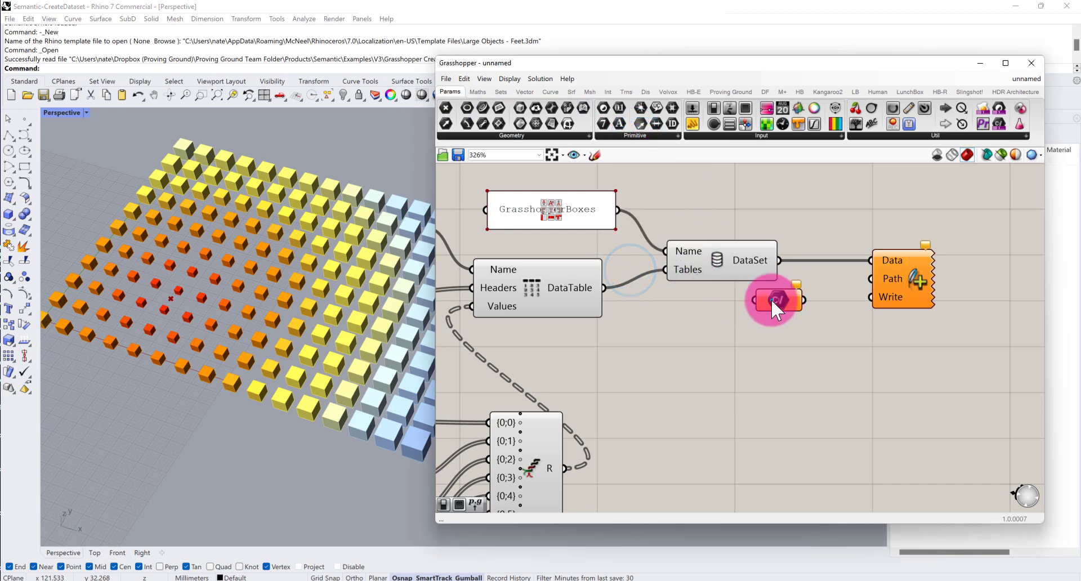
pyautogui.moveTo(771, 299); pyautogui.dragTo(780, 304)
pyautogui.doubleClick(759, 360)
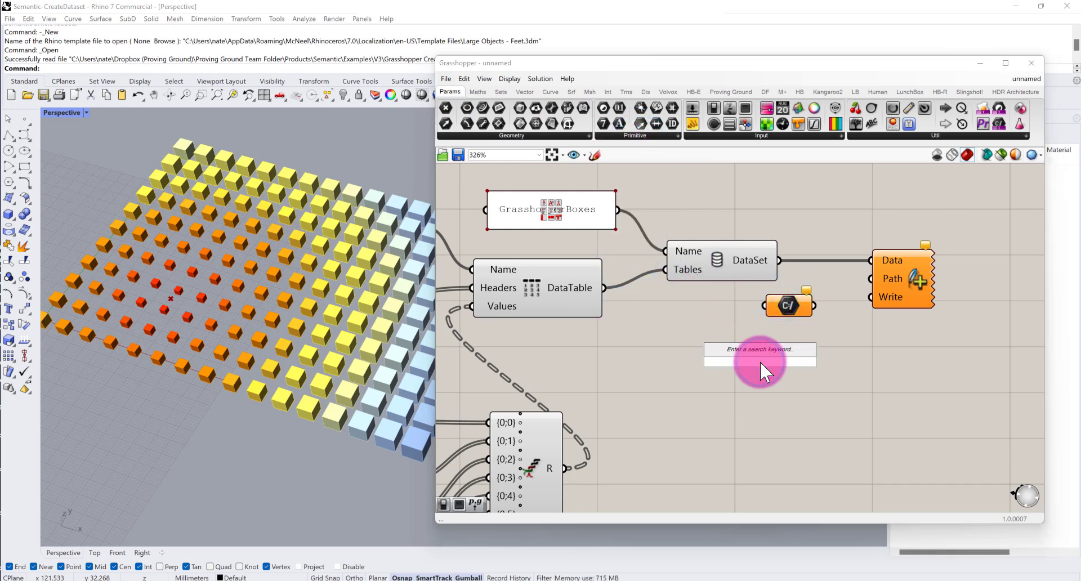
pyautogui.write('File')
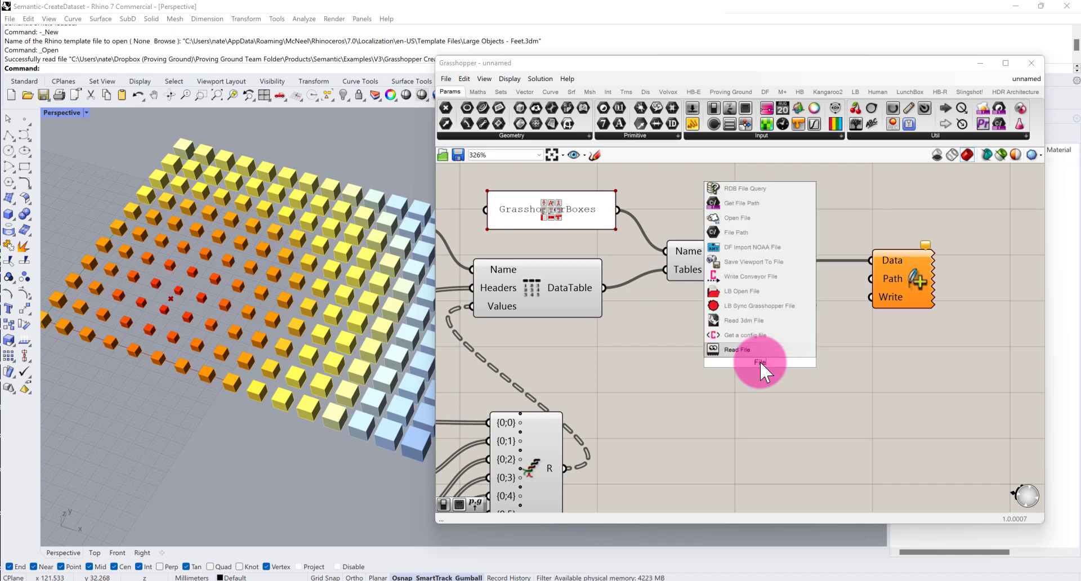
pyautogui.press('BackSpace')
pyautogui.press('BackSpace')
pyautogui.moveTo(727, 313); pyautogui.dragTo(791, 303)
# Step: Point the file path at new location GrasshopperBoxes-2.db and wire it to the writer's Path input
pyautogui.rightClick(792, 302)
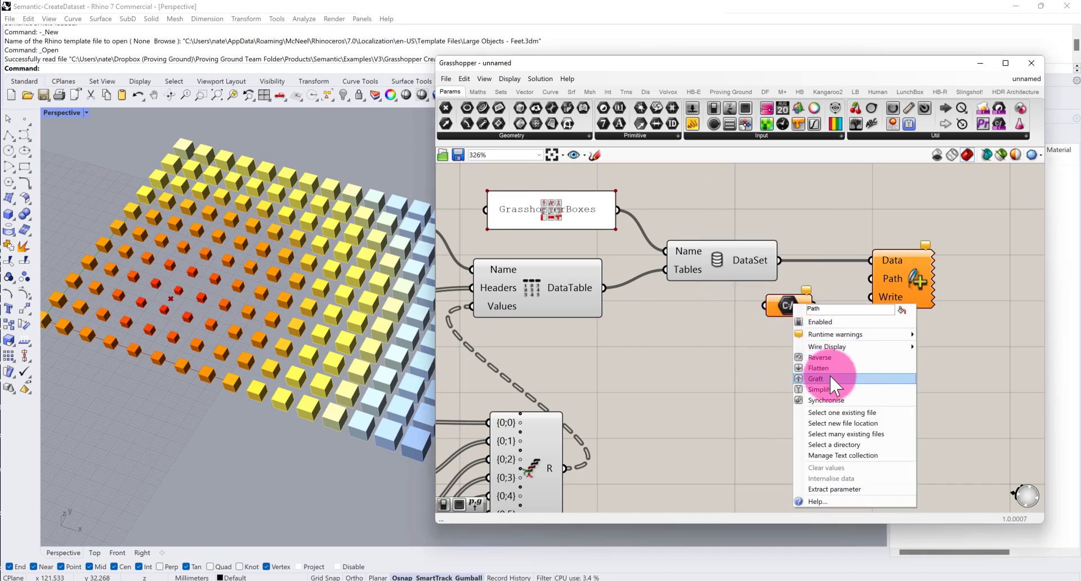
pyautogui.click(873, 422)
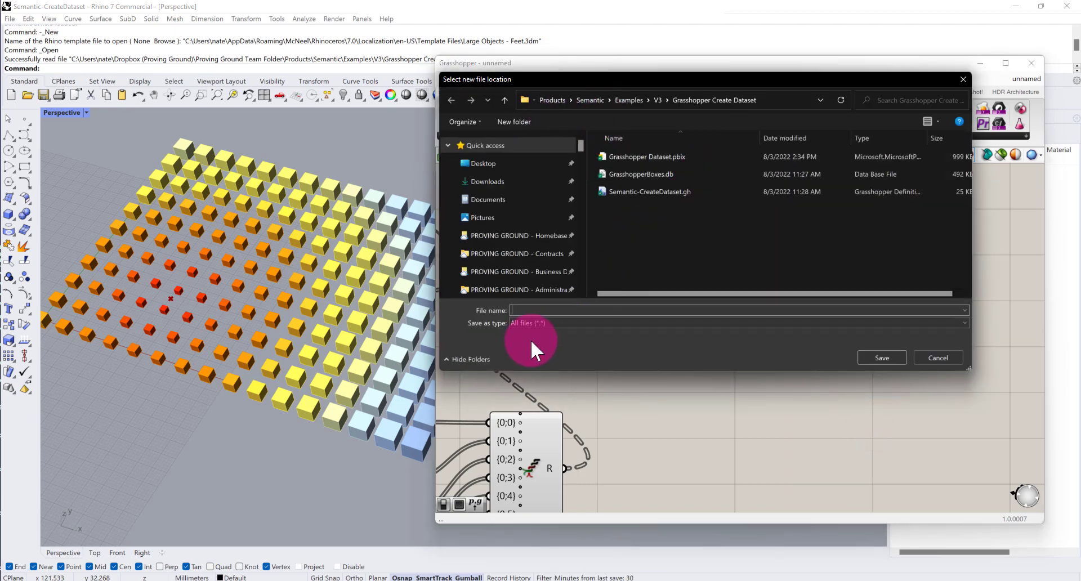
pyautogui.click(526, 310)
pyautogui.write('Grasshopper')
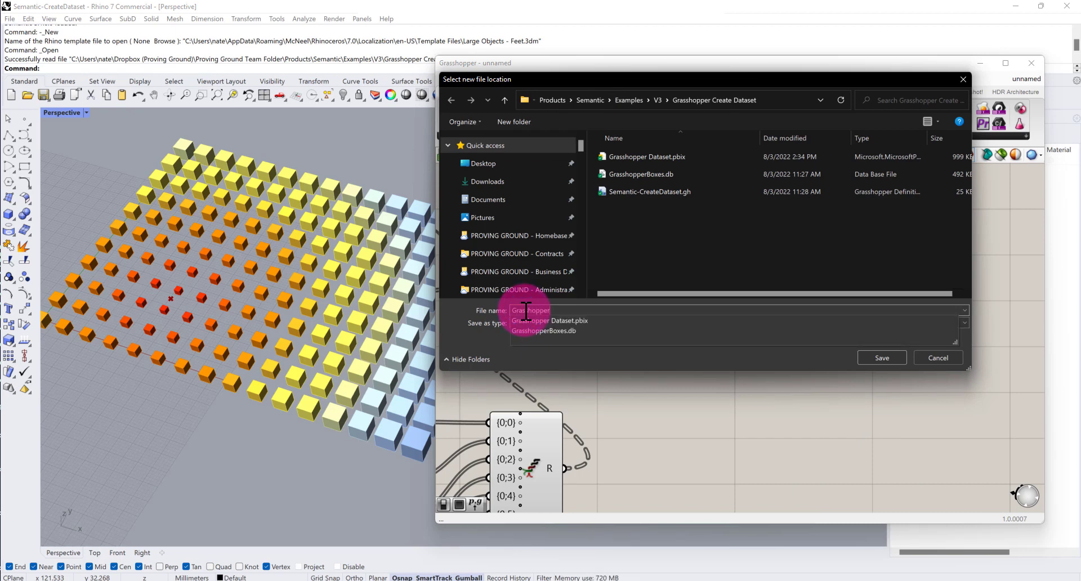
pyautogui.write('Boxes-2.db')
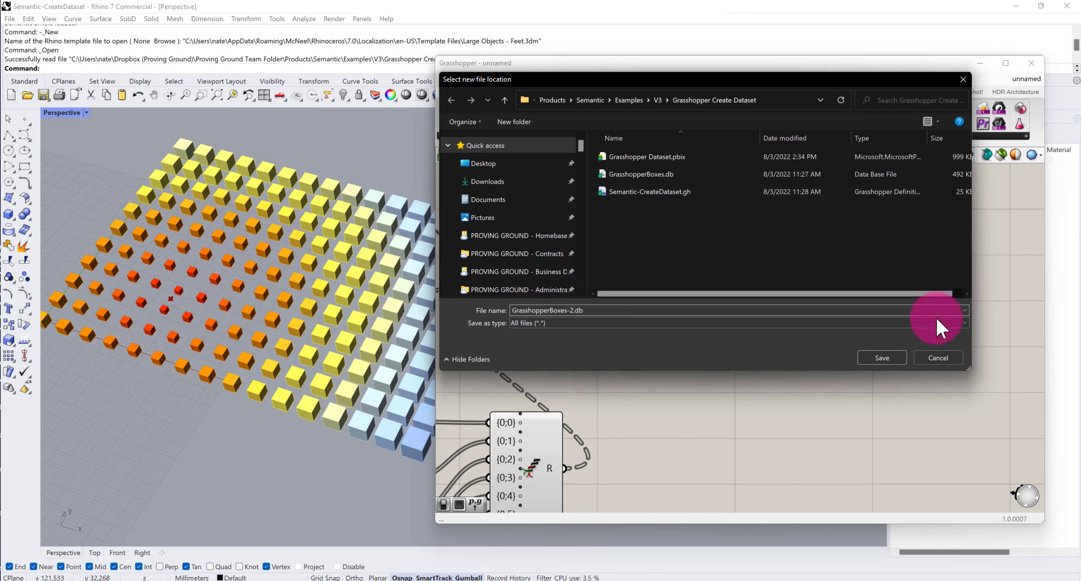
pyautogui.click(879, 357)
pyautogui.moveTo(813, 305); pyautogui.dragTo(873, 278)
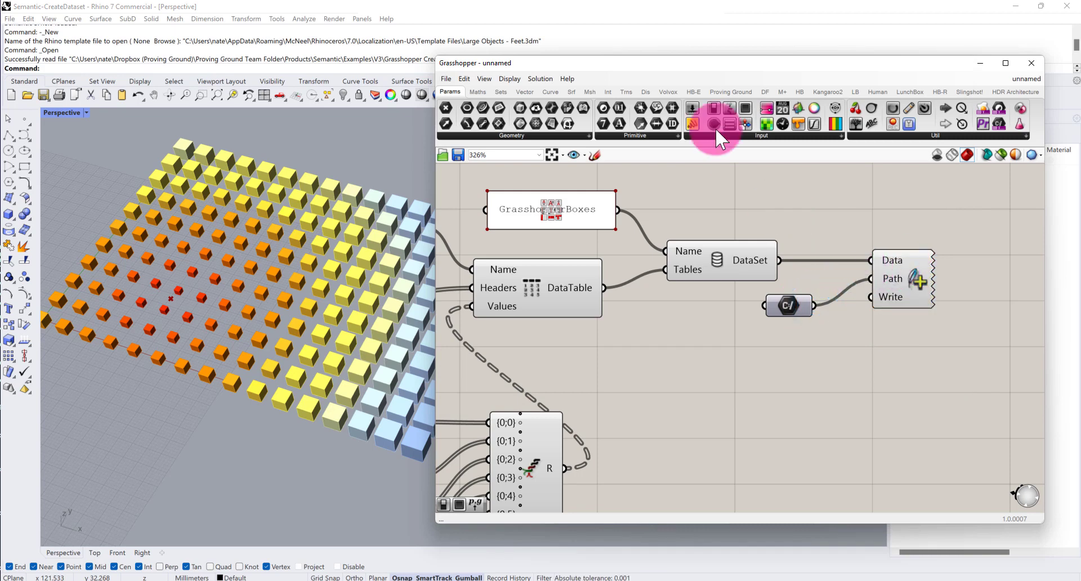
# Step: Wire a Boolean Toggle to the writer's Write input, set it True, and switch to DB Browser
pyautogui.moveTo(716, 103); pyautogui.dragTo(782, 343)
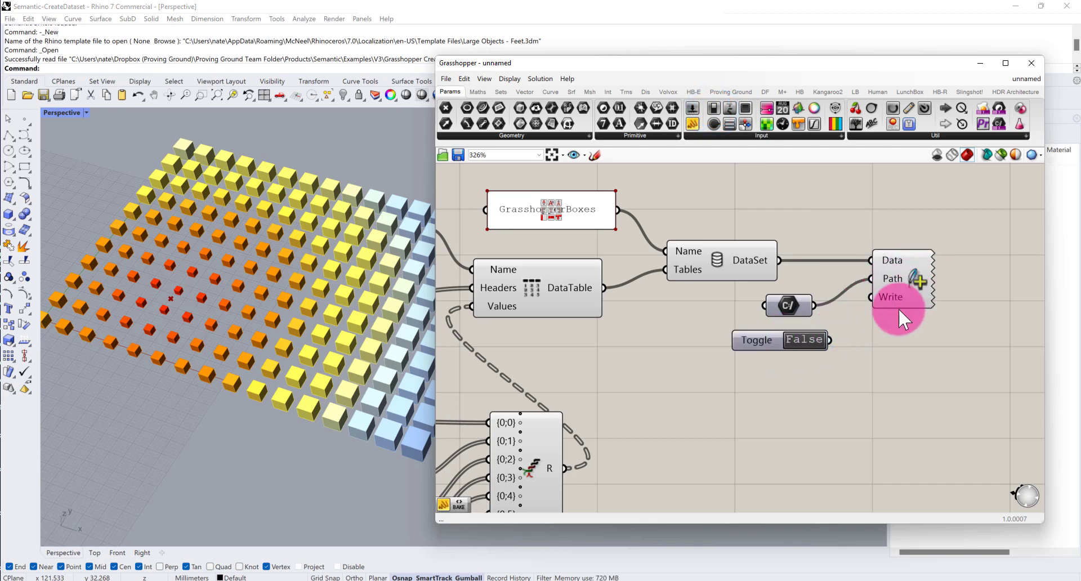
pyautogui.moveTo(829, 339); pyautogui.dragTo(870, 296)
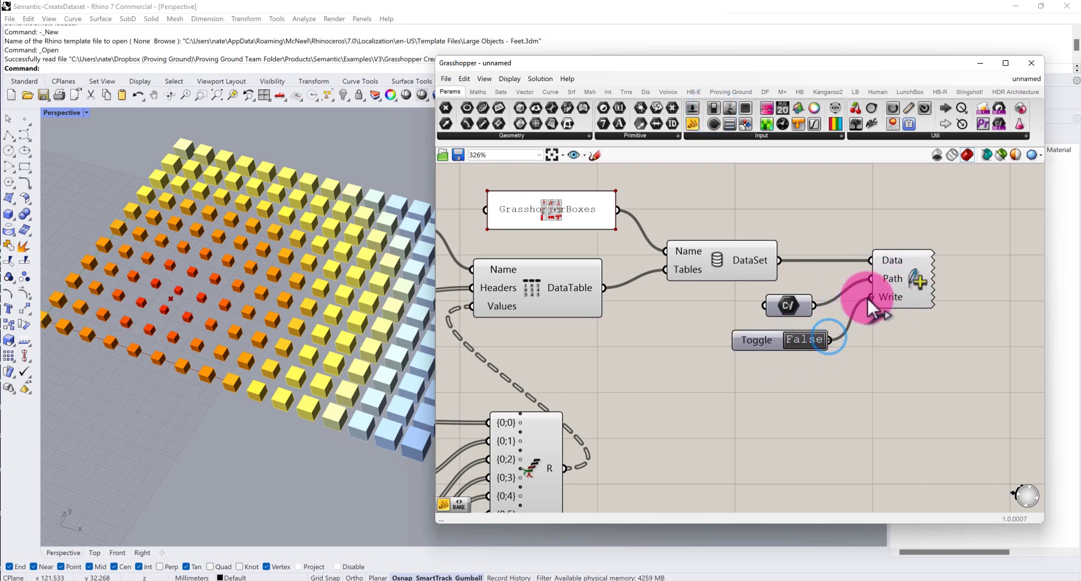
pyautogui.doubleClick(805, 338)
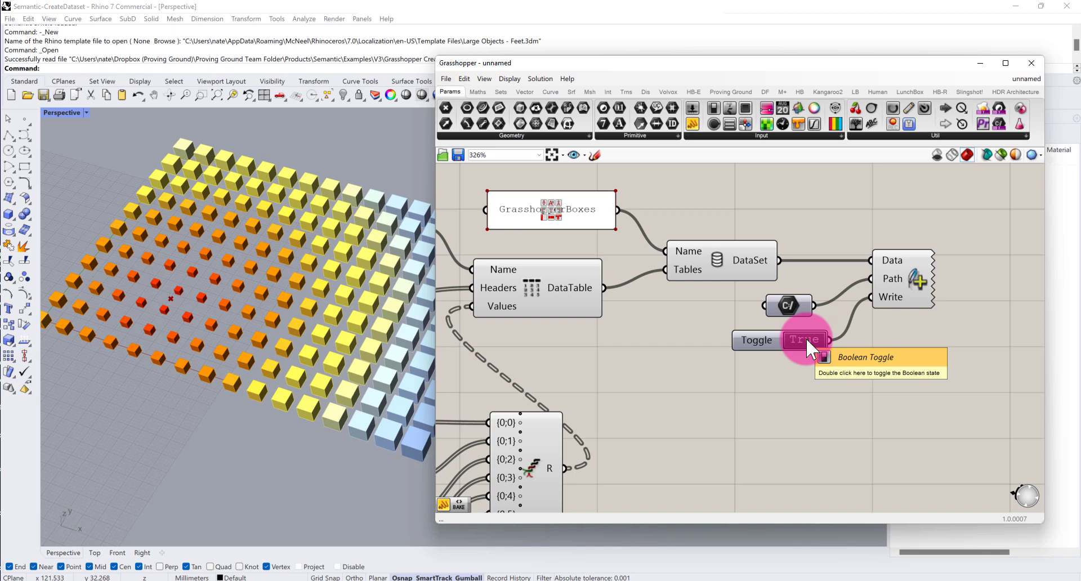
pyautogui.click(733, 580)
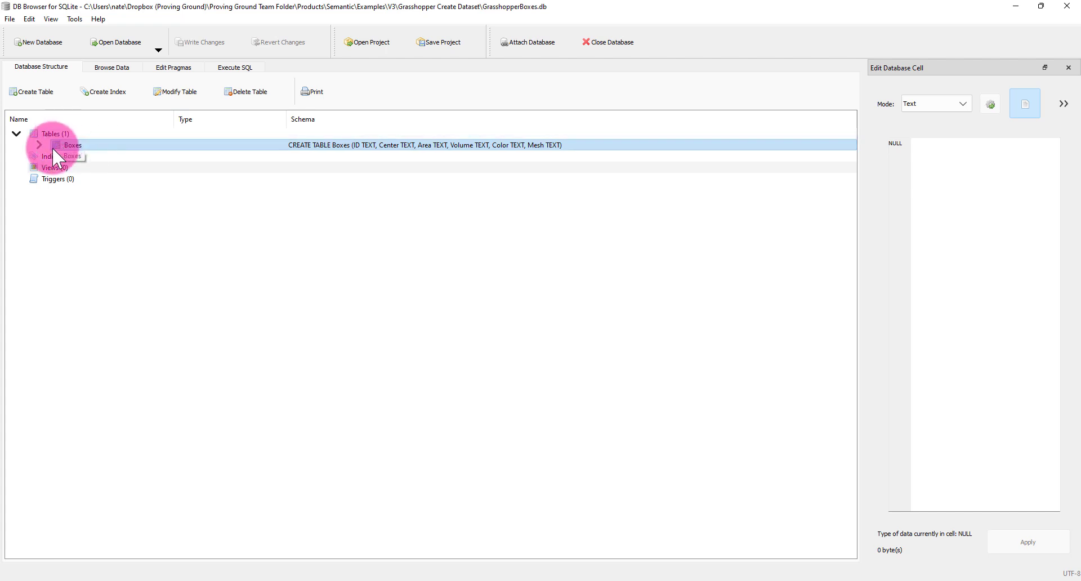
# Step: Expand the Boxes table in Database Structure to list its columns and open its context menu
pyautogui.click(37, 143)
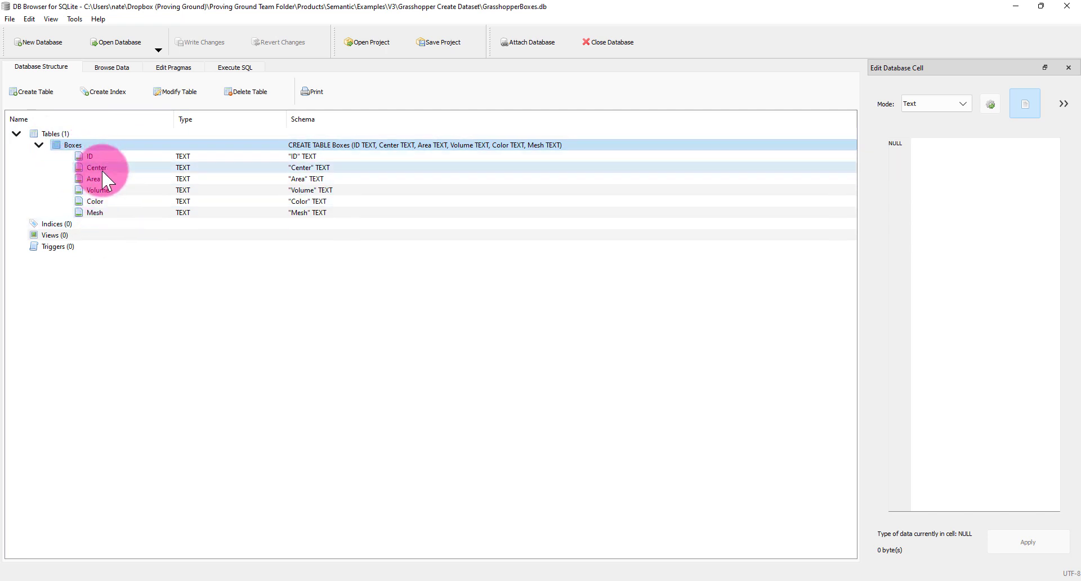
pyautogui.rightClick(61, 144)
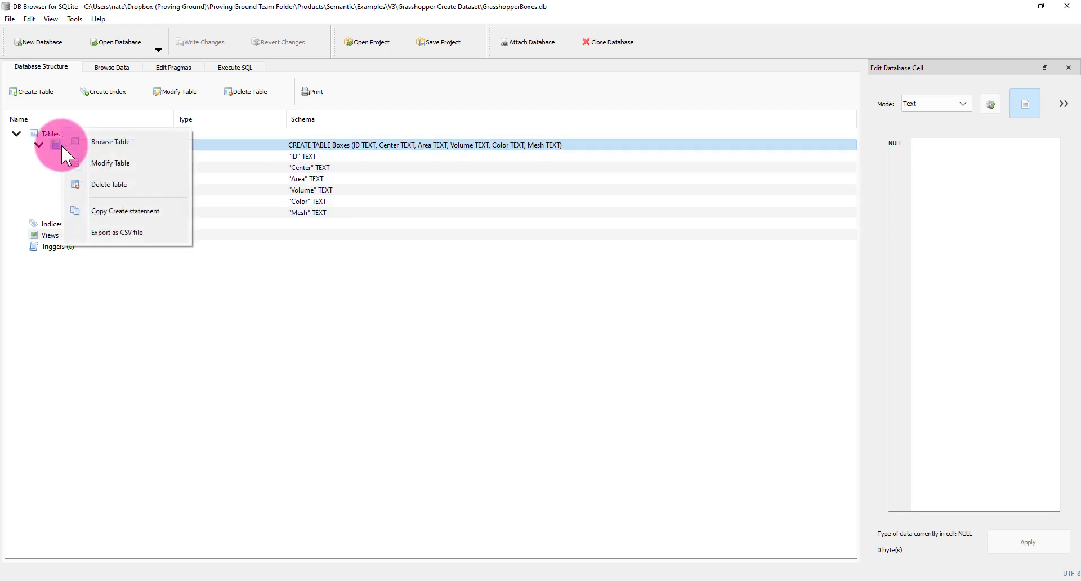
# Step: Browse the Boxes table's records and scroll through its 121 rows
pyautogui.click(102, 141)
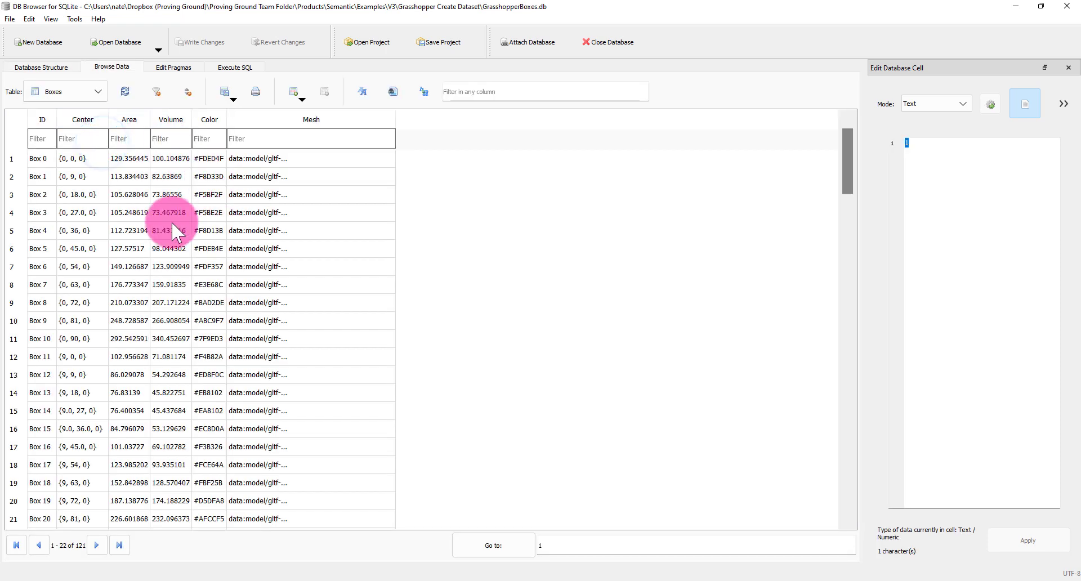
pyautogui.scroll(-4, 207, 342)
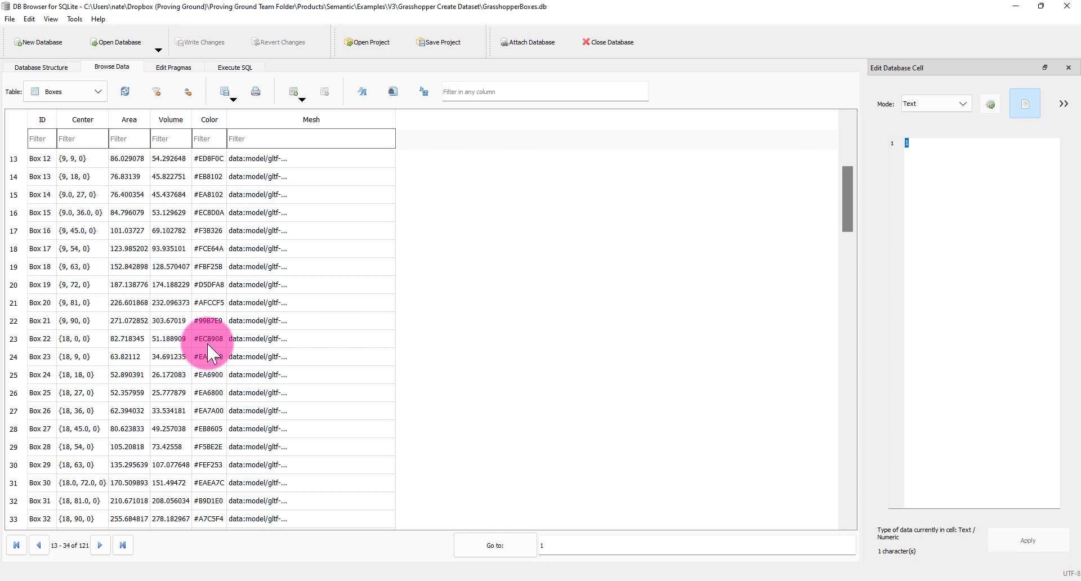
pyautogui.scroll(5, 208, 343)
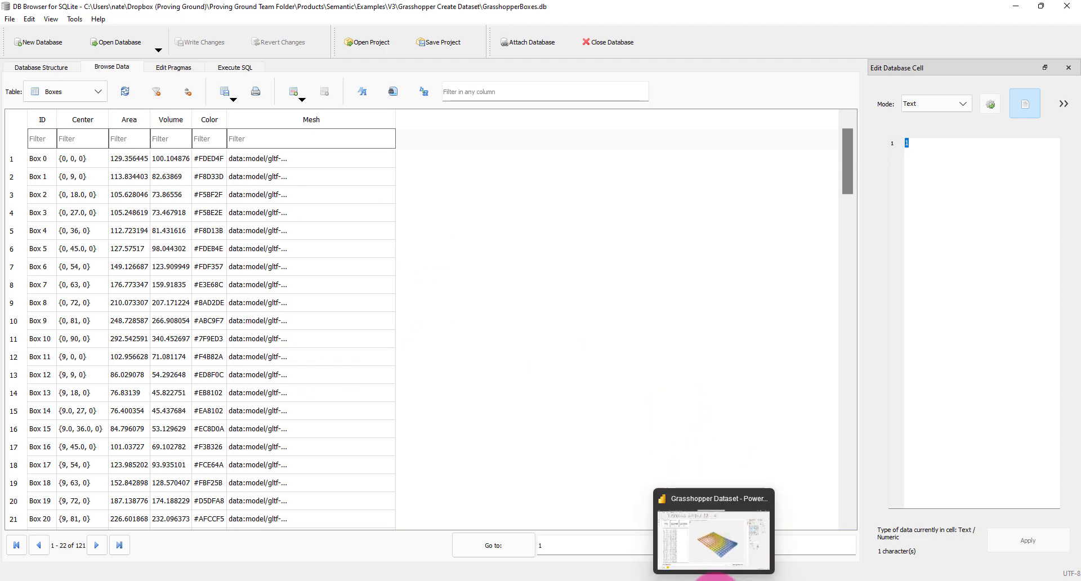
# Step: Orbit the Grasshopper Dataset report's 3D grid of coloured boxes and select the mesh visual
pyautogui.click(713, 579)
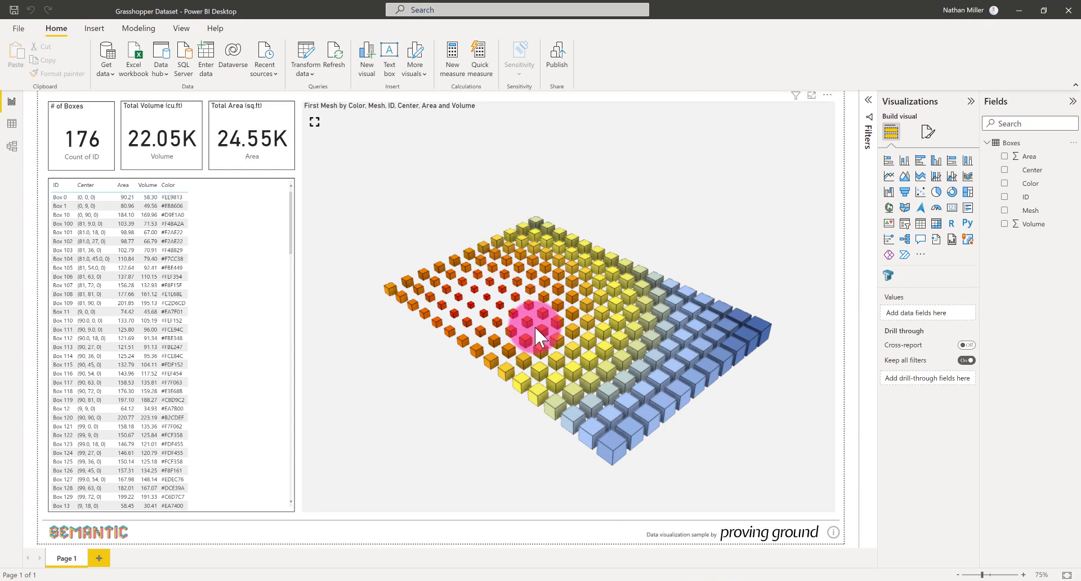
pyautogui.moveTo(532, 313); pyautogui.dragTo(464, 260)
pyautogui.moveTo(542, 380); pyautogui.dragTo(615, 218)
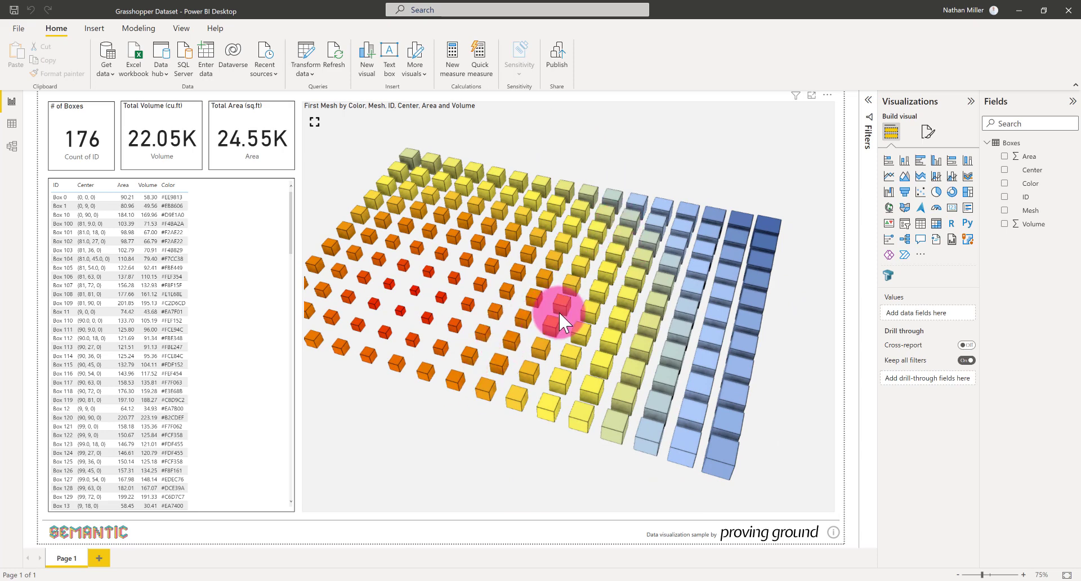
pyautogui.moveTo(560, 313); pyautogui.dragTo(638, 299)
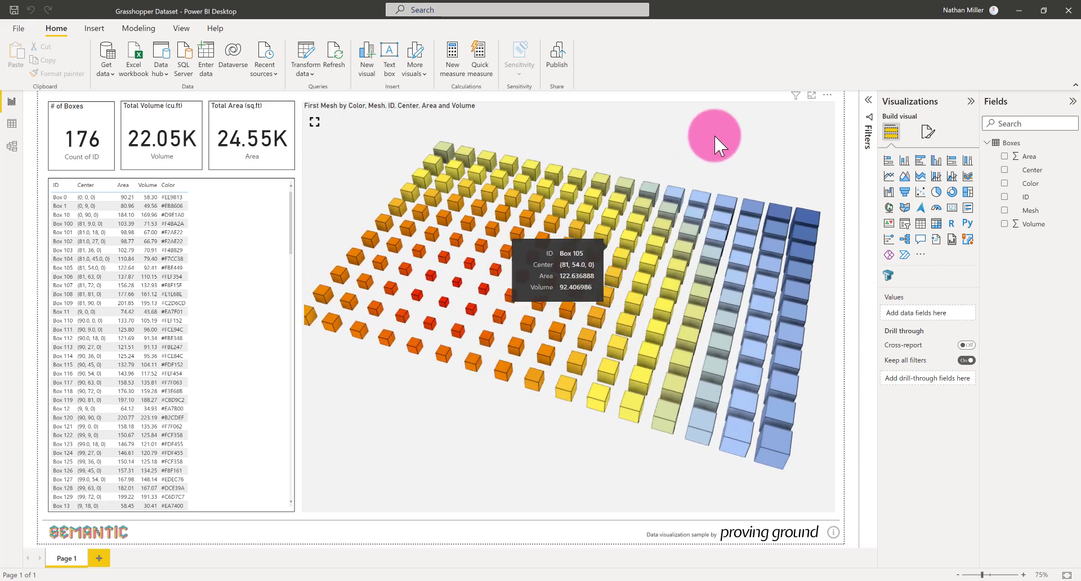
pyautogui.click(688, 121)
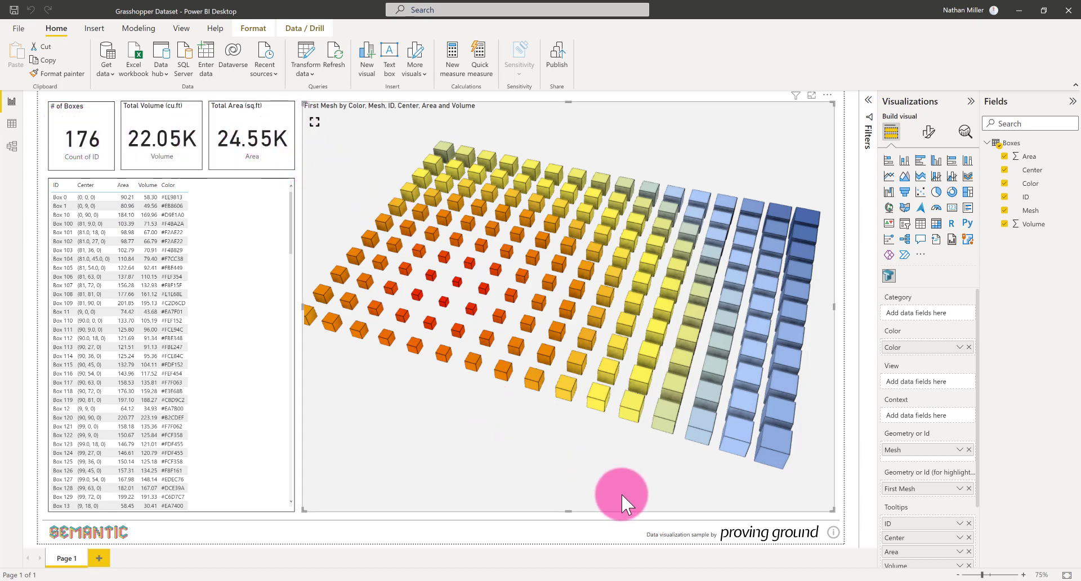
# Step: Pan and zoom the Grasshopper canvas from the box data to the DataSet and writer, then return to Power BI
pyautogui.click(647, 579)
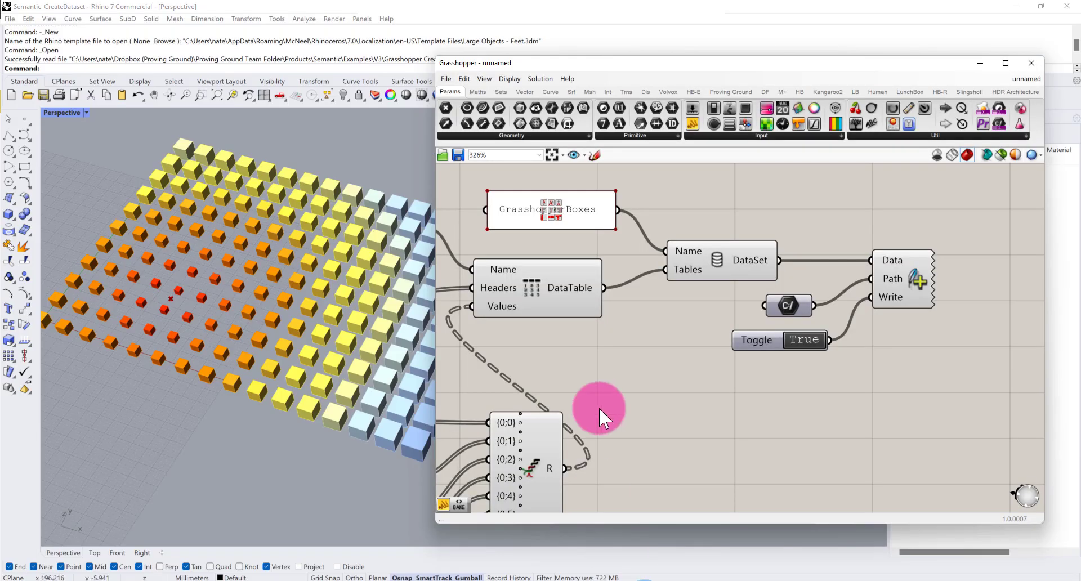
pyautogui.moveTo(603, 396); pyautogui.dragTo(737, 316, button='right')
pyautogui.scroll(-3, 737, 316)
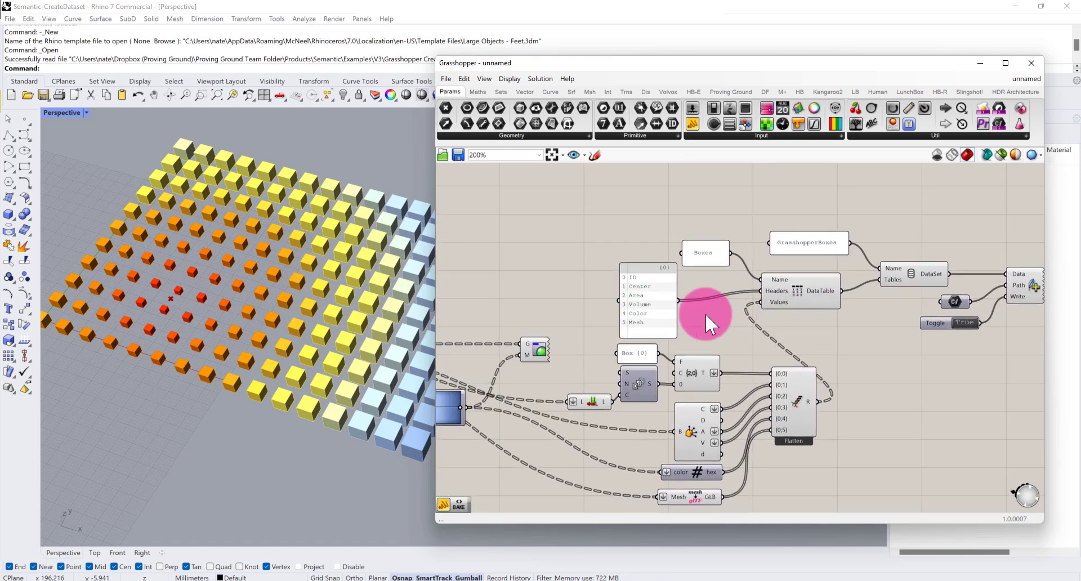
pyautogui.moveTo(646, 292); pyautogui.dragTo(637, 282)
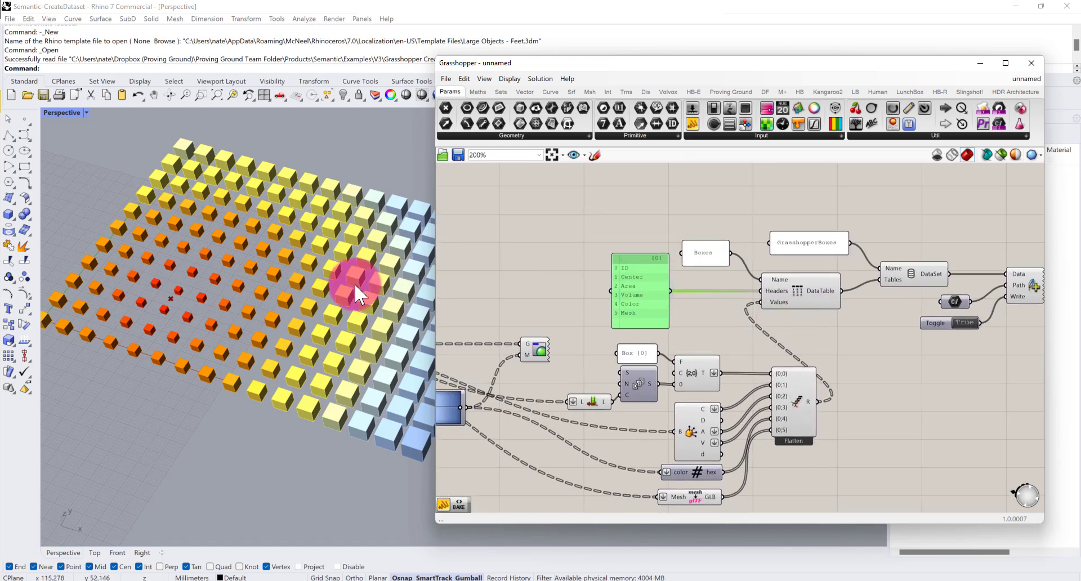
pyautogui.moveTo(732, 320); pyautogui.dragTo(741, 300, button='right')
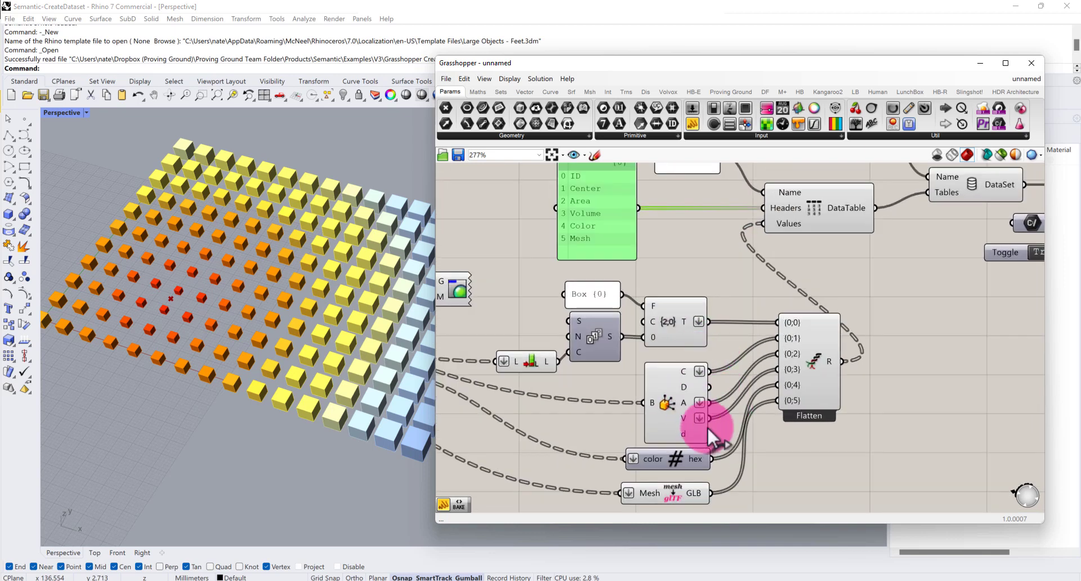
pyautogui.scroll(2, 871, 353)
pyautogui.moveTo(860, 283); pyautogui.dragTo(693, 343, button='right')
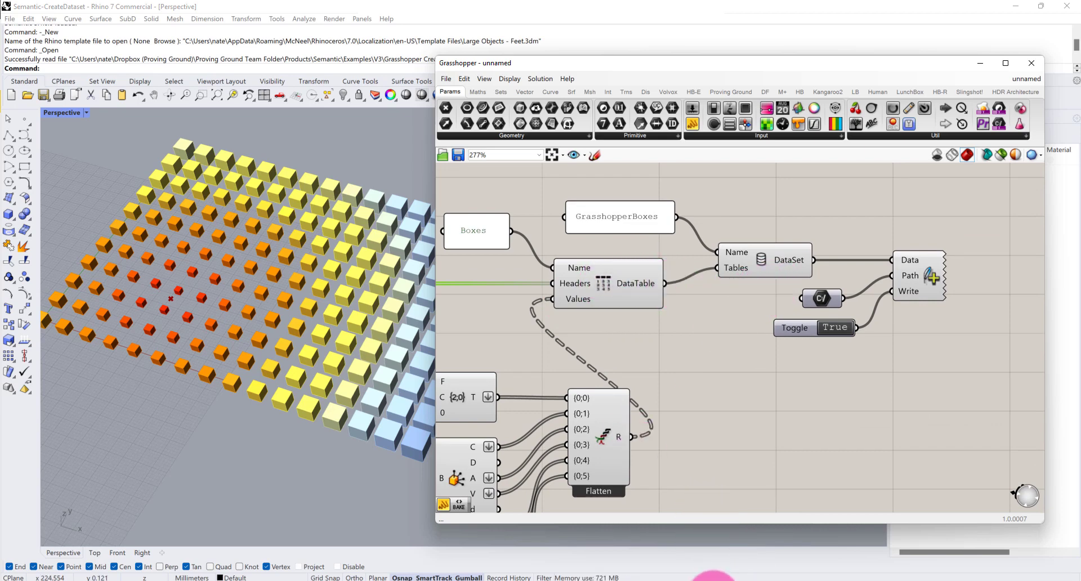
pyautogui.click(715, 580)
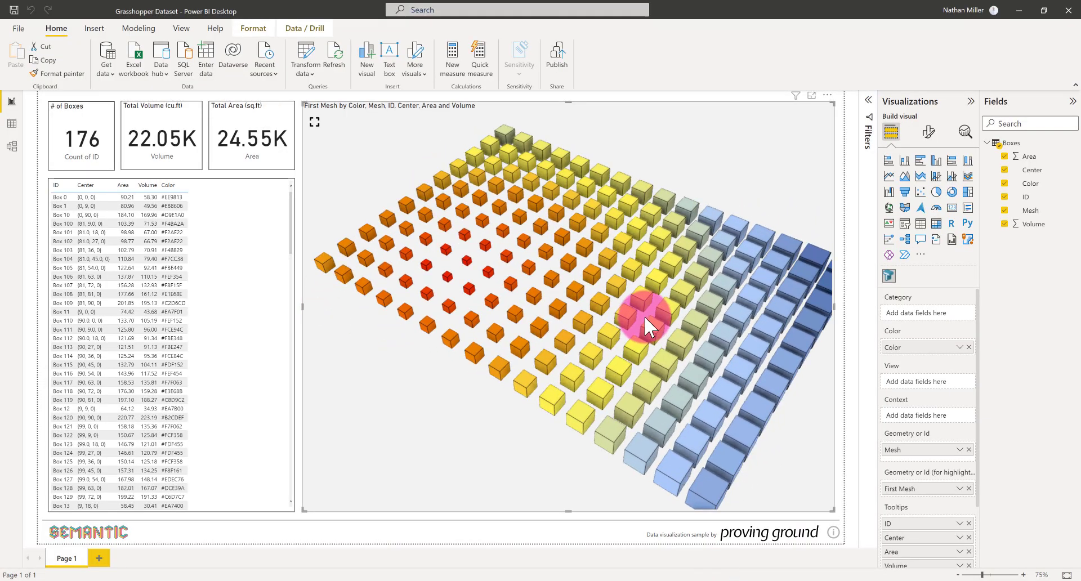